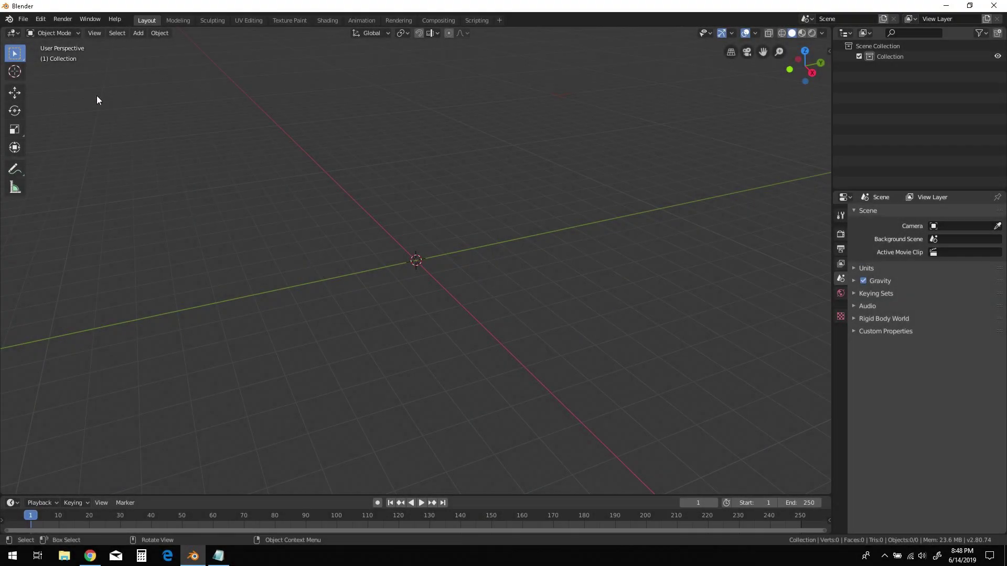
Step: Open the Edit menu in the top bar of the empty scene
left_click(39, 18)
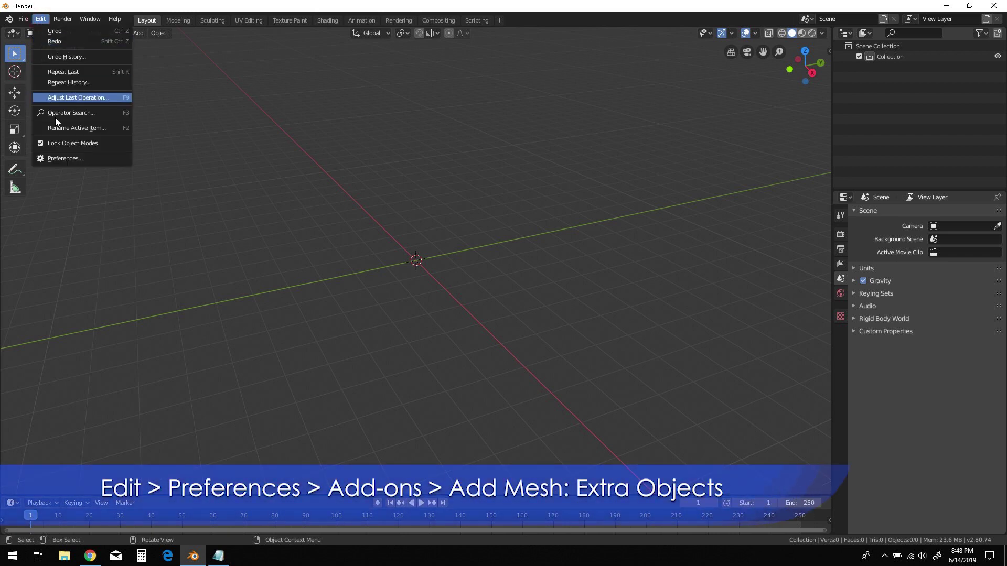
Step: Turn on the Add Mesh: Extra Objects add-on in Preferences and close the window
left_click(67, 158)
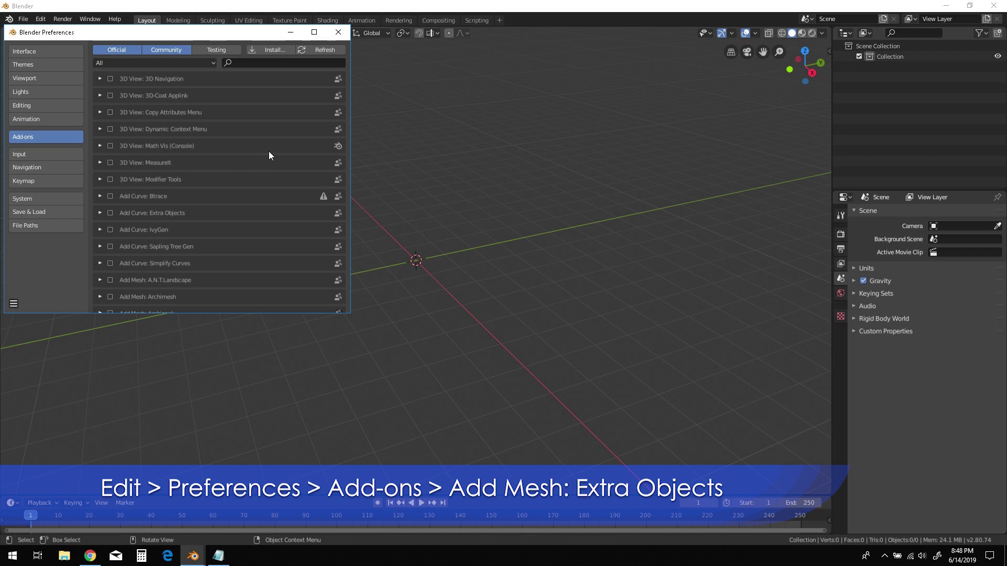
scroll(269, 155, "down", 3)
scroll(268, 156, "down", 7)
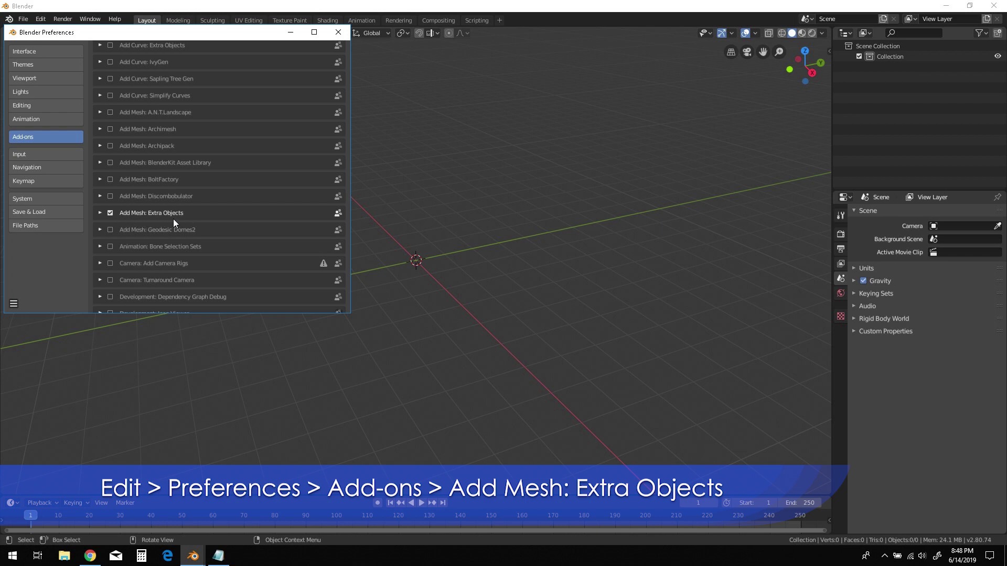
left_click(338, 33)
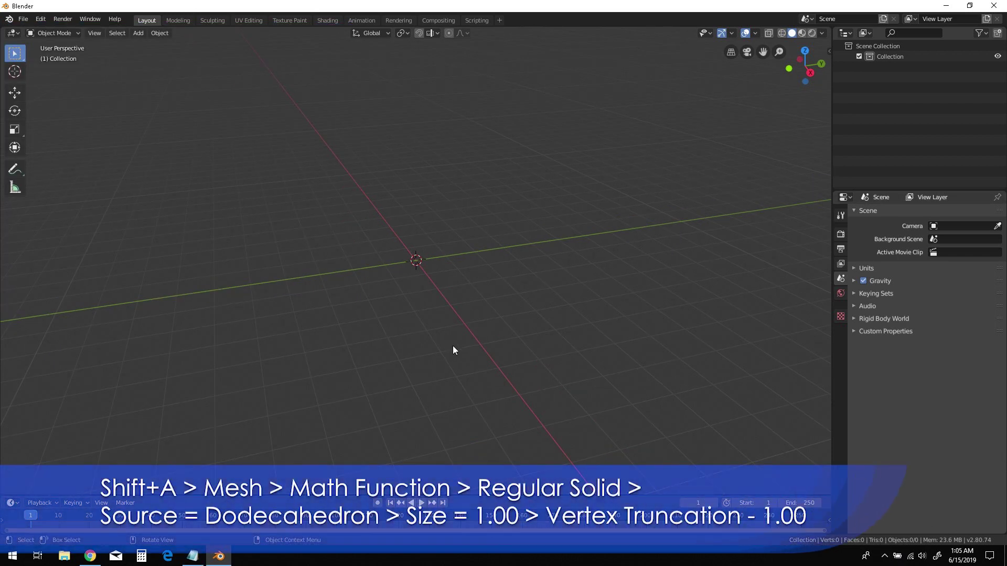
Step: Add a Regular Solid mesh from Mesh > Math Function
key("shift+a")
mouse_move(453, 346)
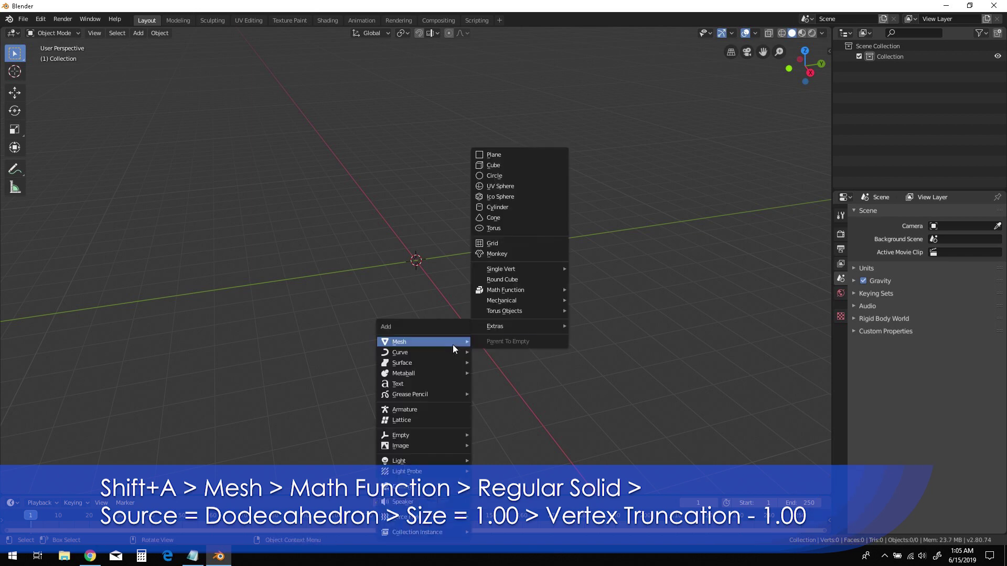
mouse_move(526, 290)
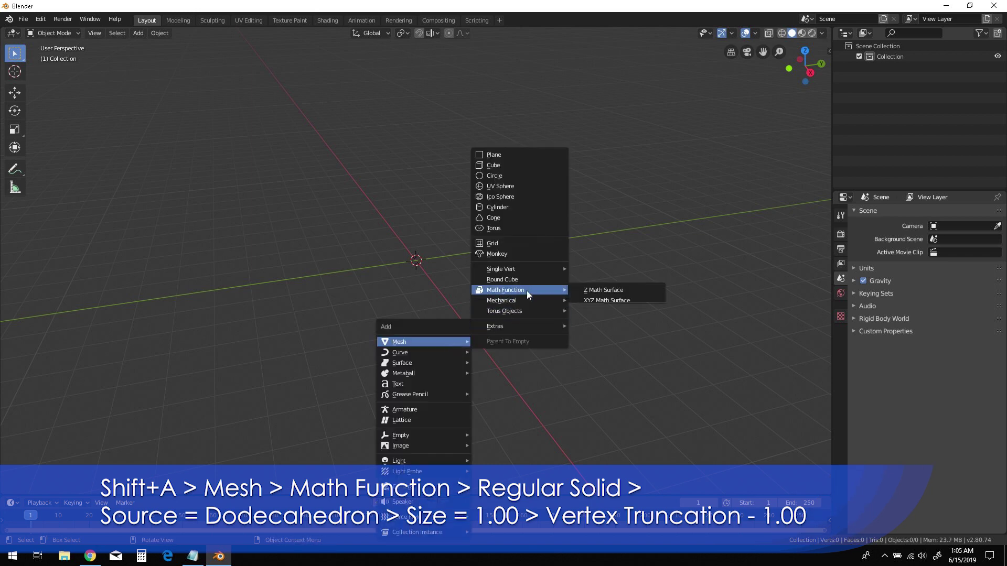
left_click(590, 311)
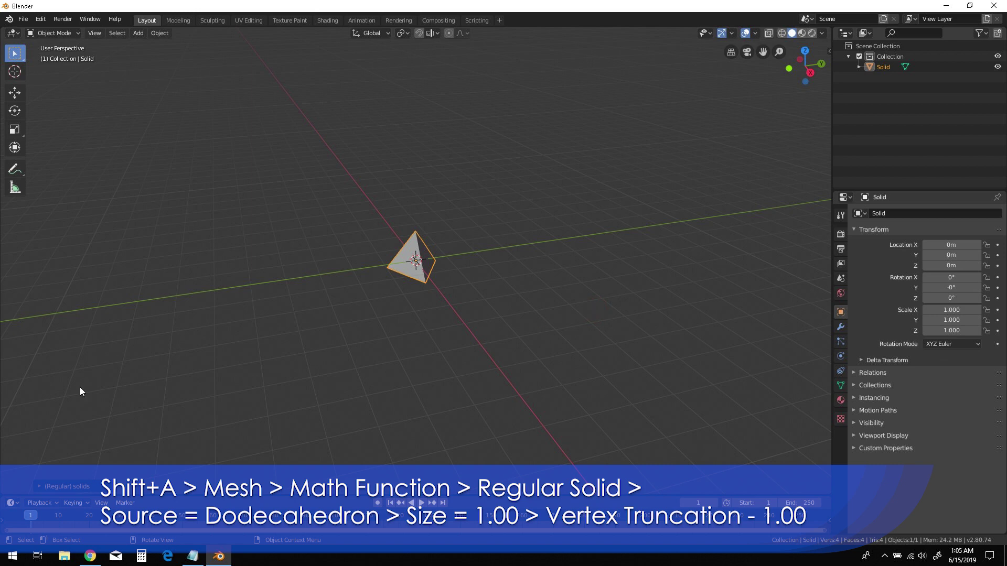
Step: Set the solid's source to Dodecahedron and its vertex truncation to 1
left_click(41, 483)
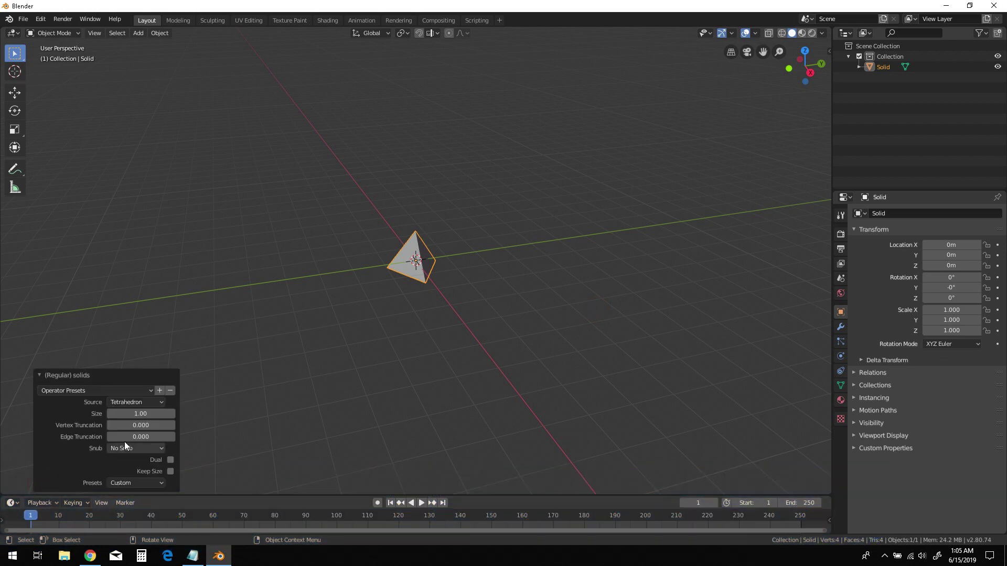
left_click(161, 404)
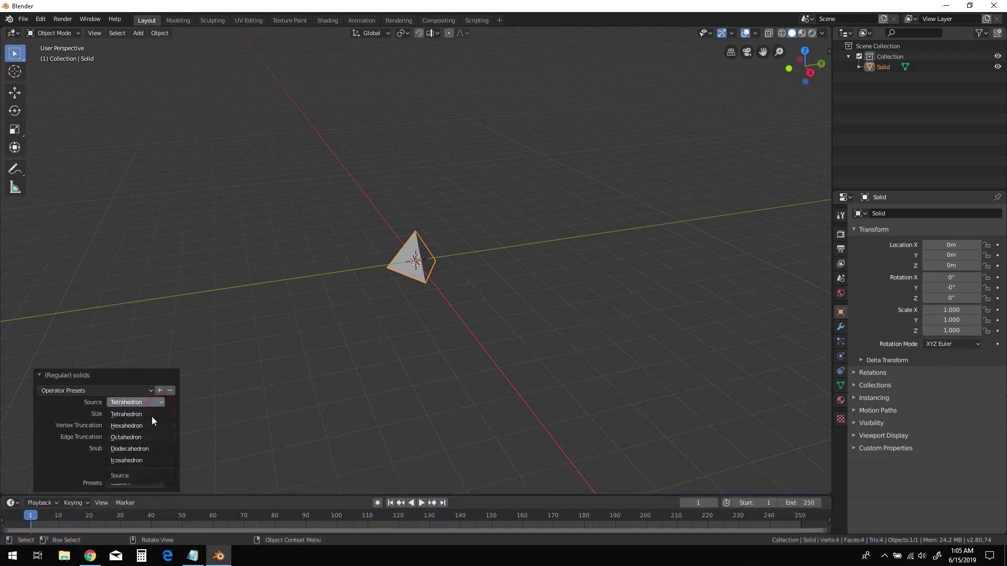
left_click(149, 448)
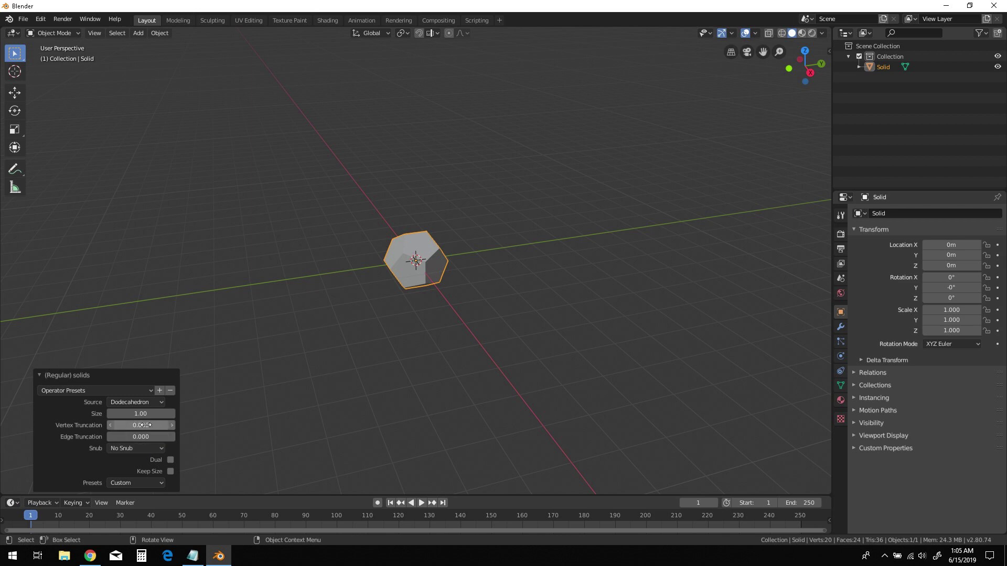
left_click(144, 425)
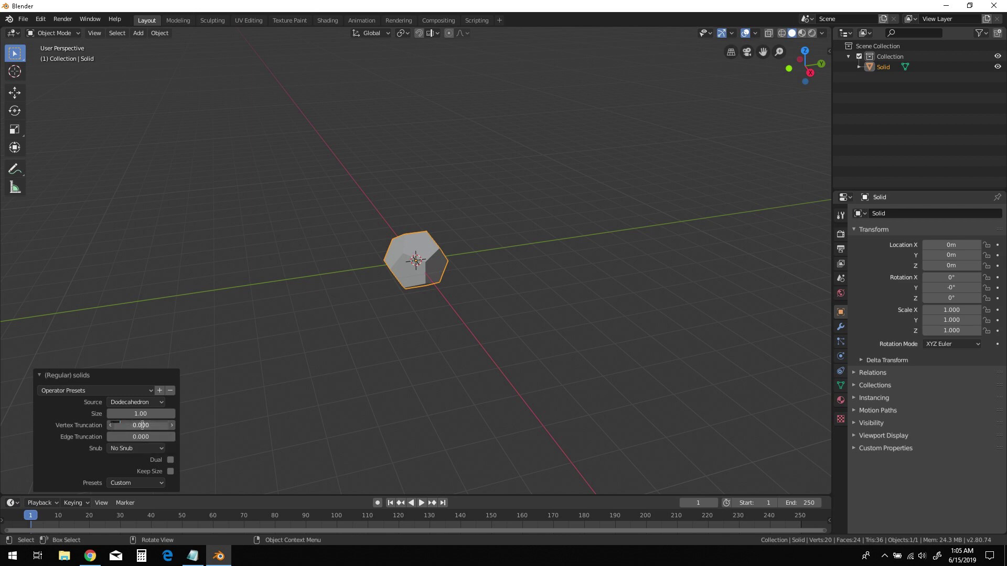
left_click(143, 425)
type("1")
key("Return")
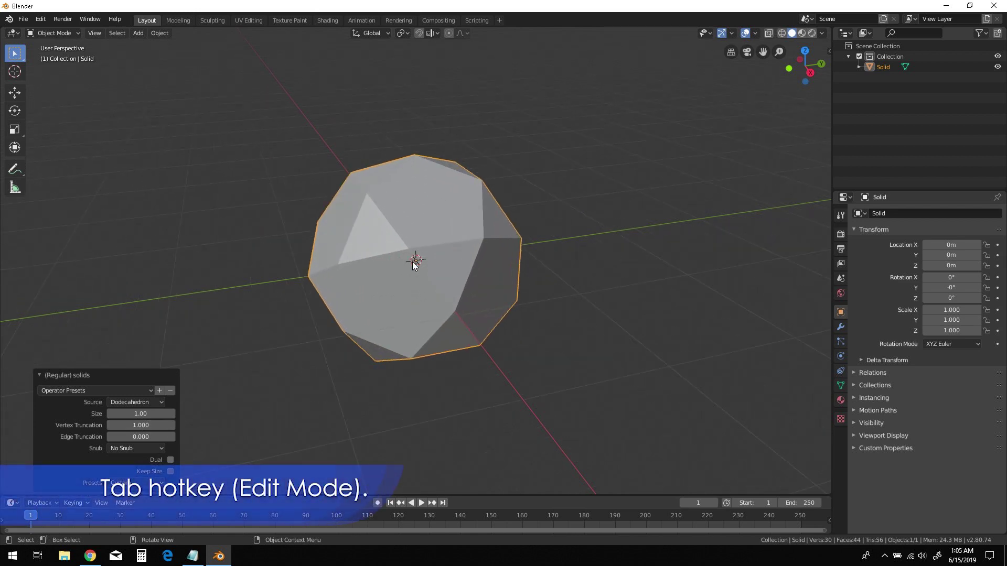
Step: In Edit Mode, Limited Dissolve the solid at 5° to get 32 faces
key("Tab")
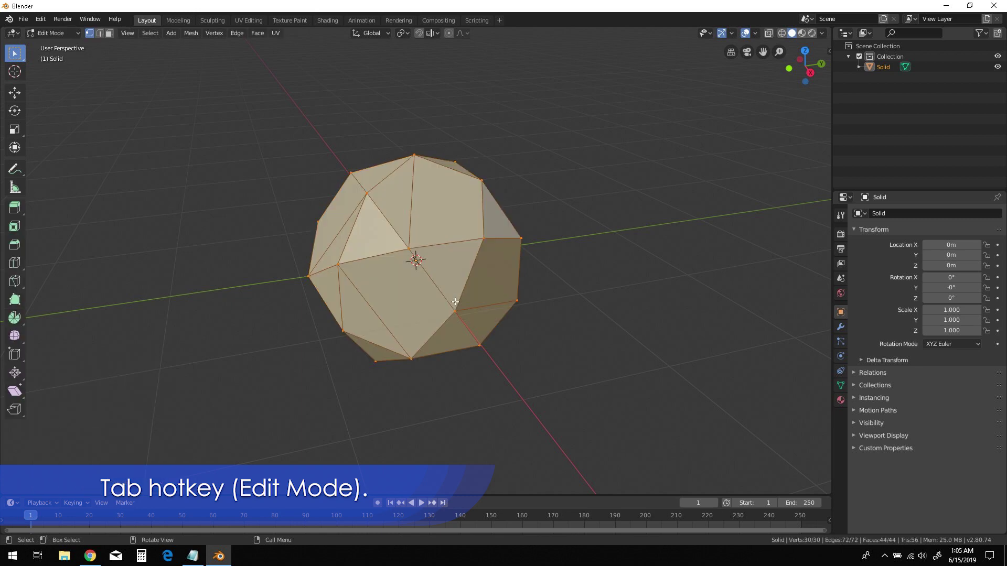
middle_click_drag(420, 286, 459, 302)
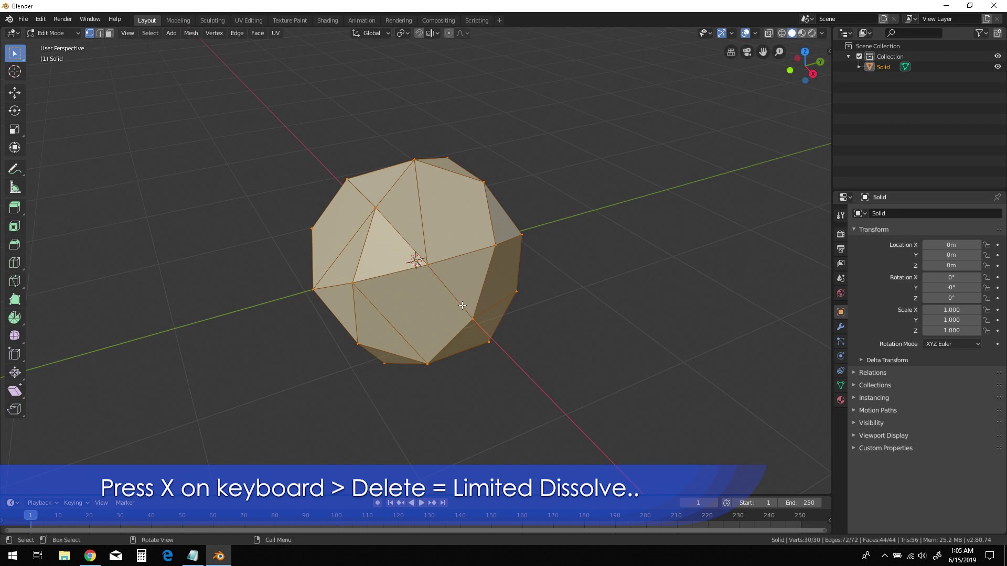
key("x")
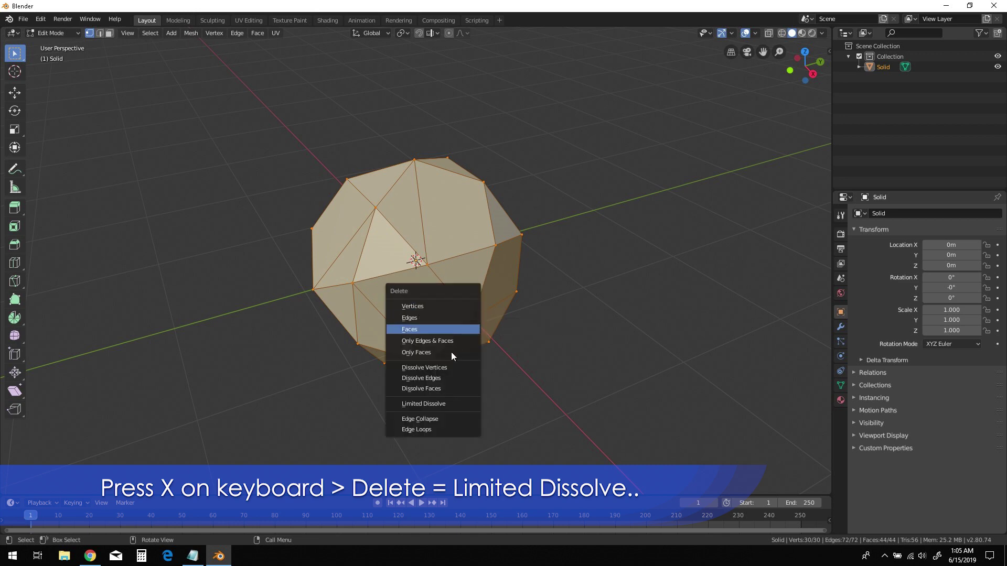
left_click(446, 405)
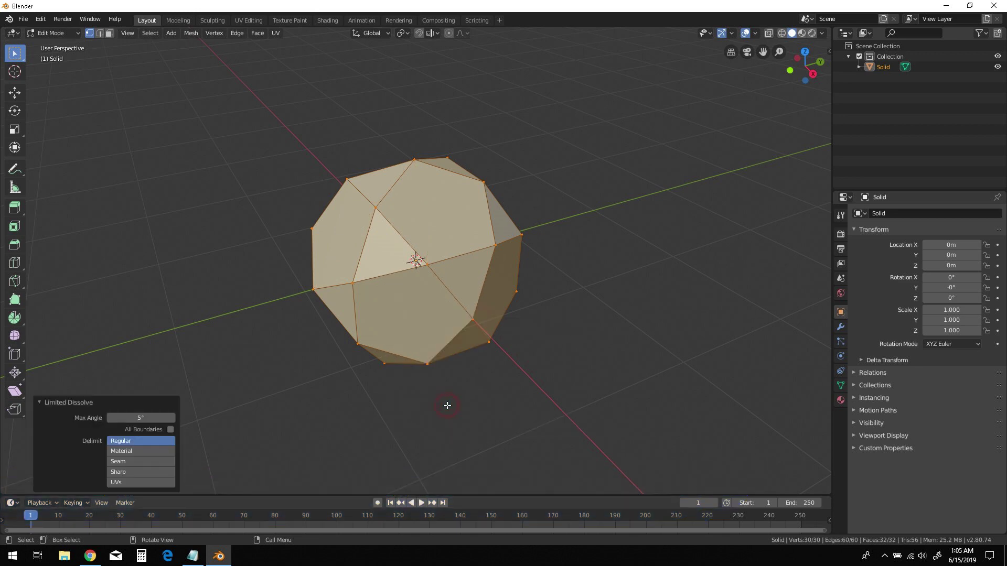
mouse_move(460, 335)
middle_mouse_down()
mouse_move(423, 318)
mouse_move(444, 325)
middle_mouse_up()
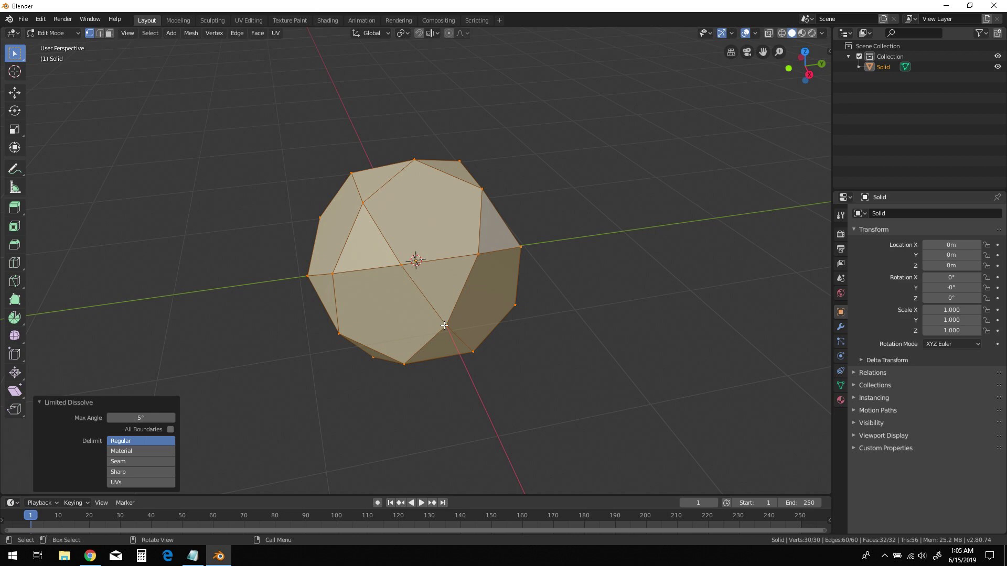
Step: Select one pentagon and extend to all 12 five-sided faces by Polygon Sides
key("3")
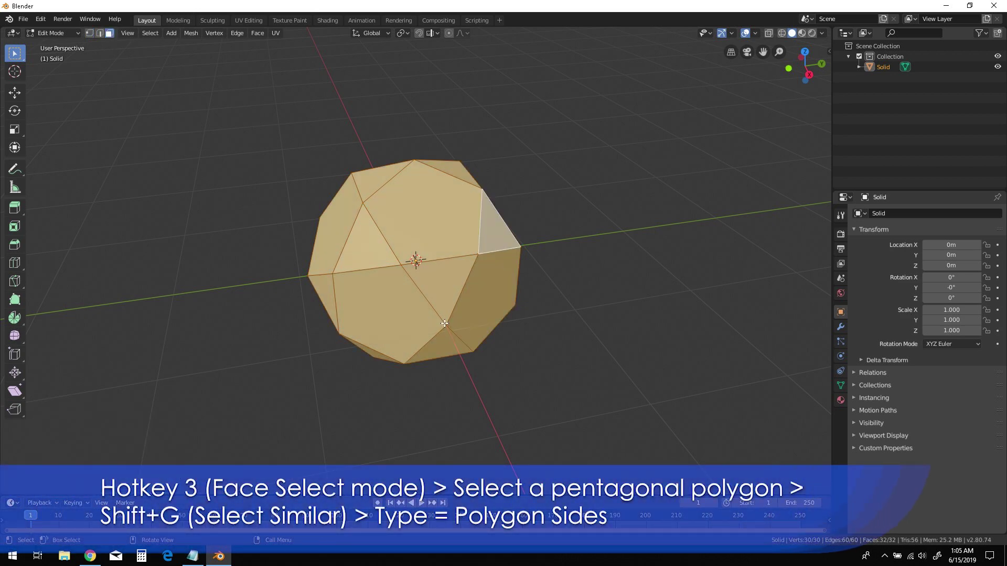
left_click(425, 232)
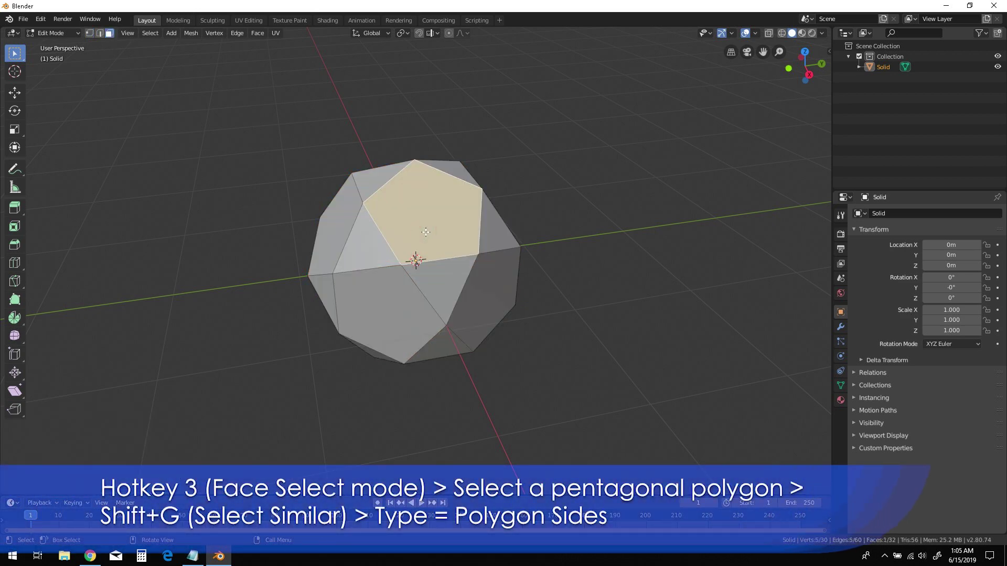
key("shift+g")
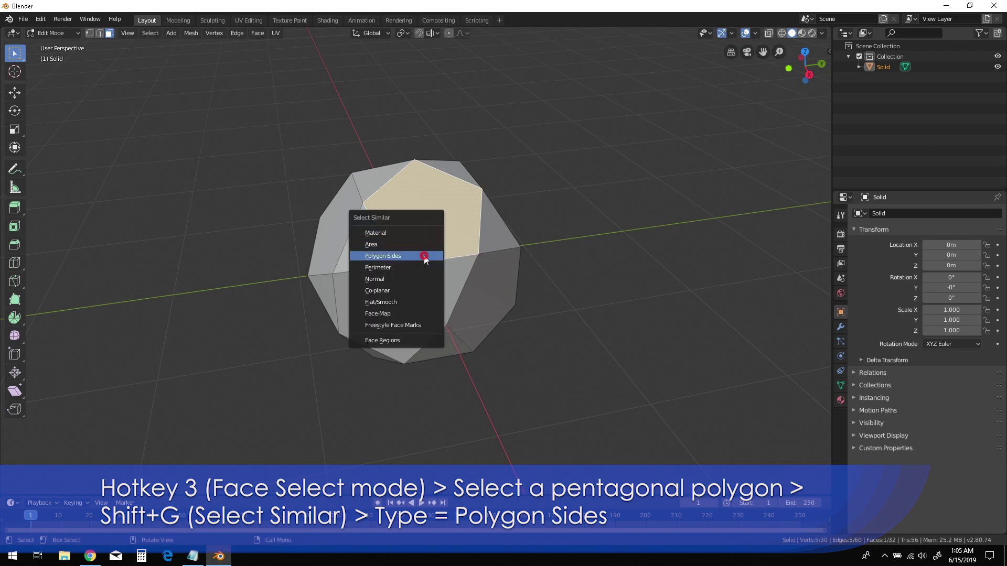
left_click(425, 256)
mouse_move(451, 262)
middle_mouse_down()
mouse_move(486, 263)
mouse_move(459, 265)
middle_mouse_up()
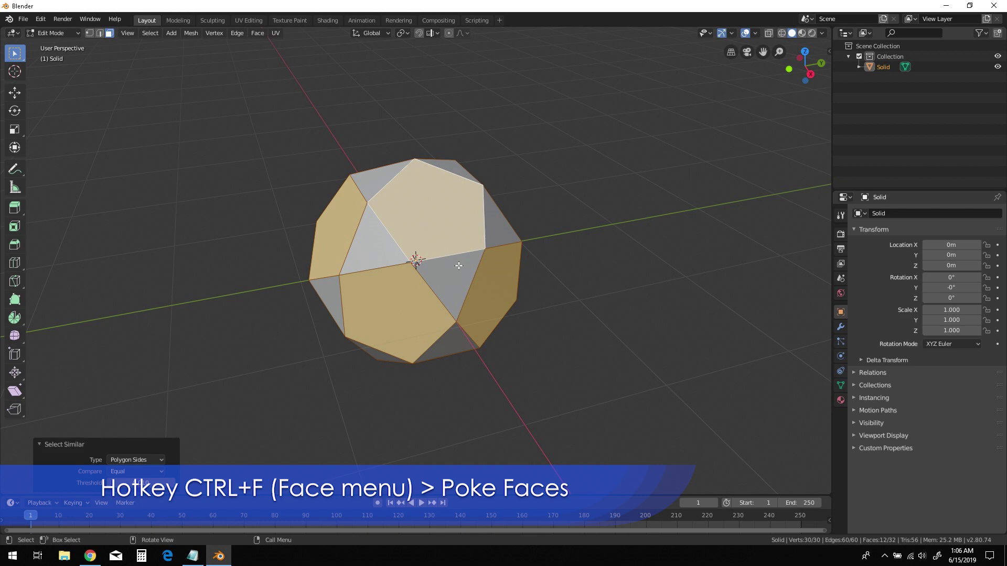
Step: Poke the 12 pentagons into triangle fans, giving 42 vertices and 80 faces
key("ctrl+f")
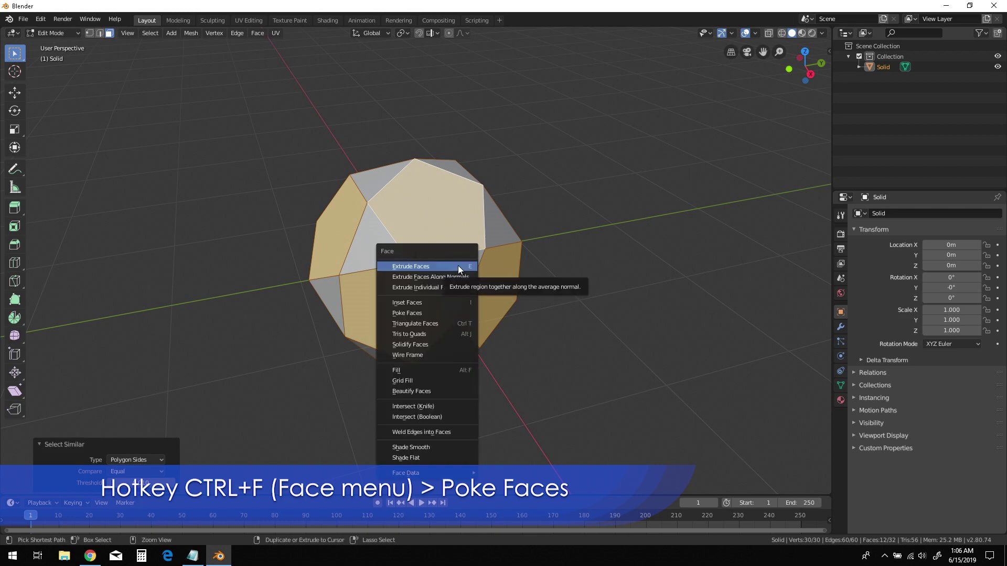
left_click(436, 312)
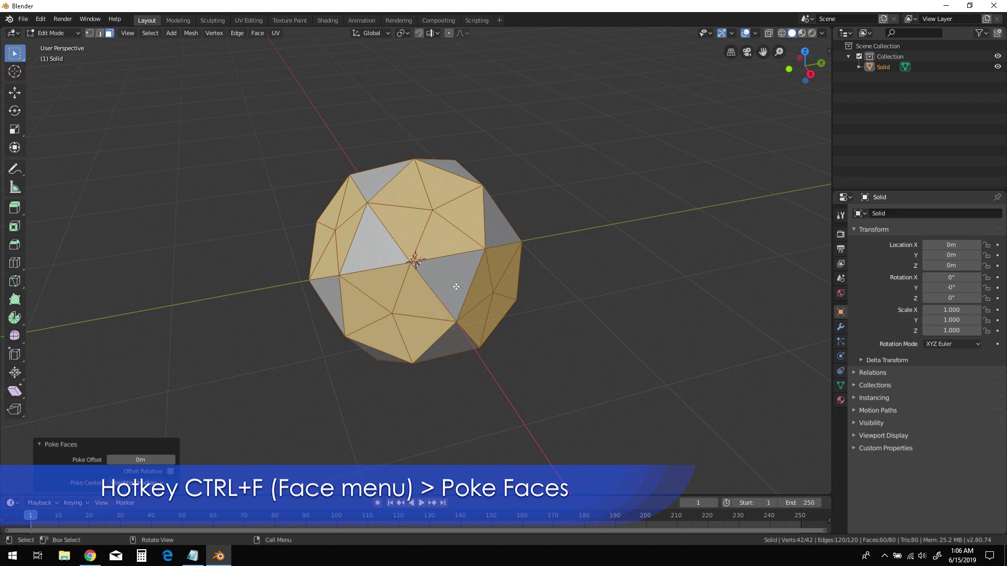
mouse_move(455, 287)
middle_mouse_down()
mouse_move(439, 287)
mouse_move(466, 289)
mouse_move(458, 298)
mouse_move(524, 299)
mouse_move(467, 299)
middle_mouse_up()
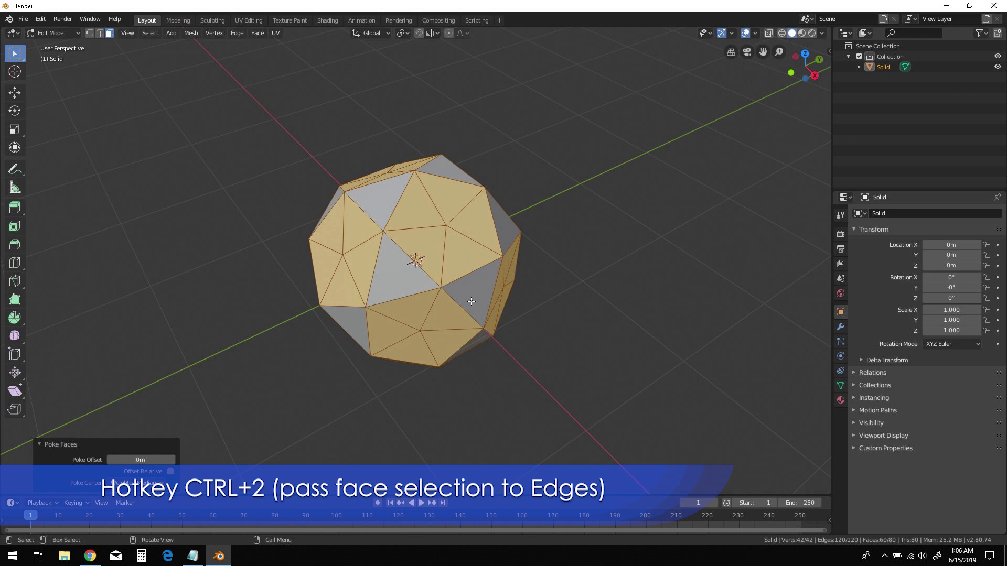
Step: Convert the face selection to the 60 spoke edges in edge select mode
key("ctrl+2")
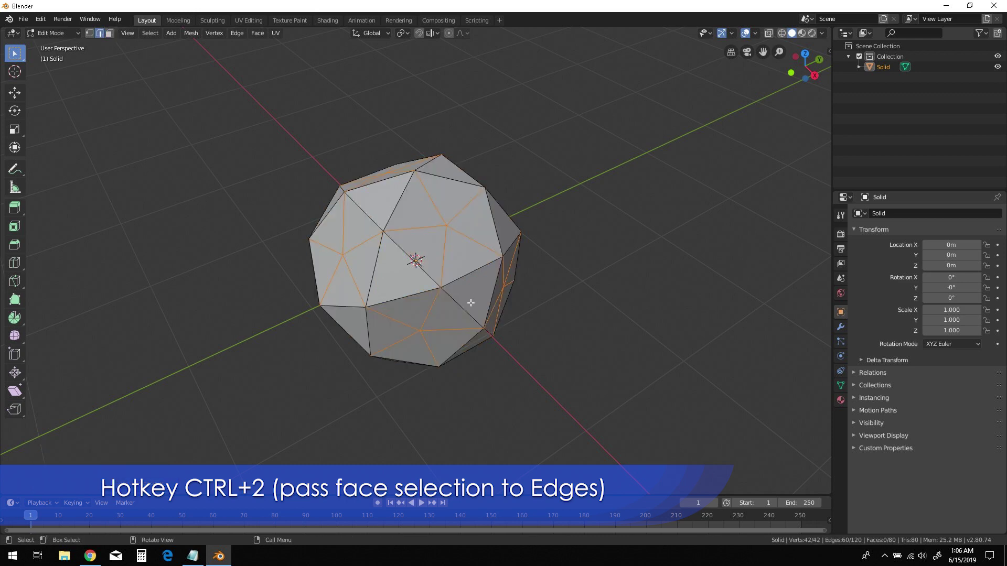
middle_click_drag(471, 304, 467, 275)
scroll(435, 225, "up", 3)
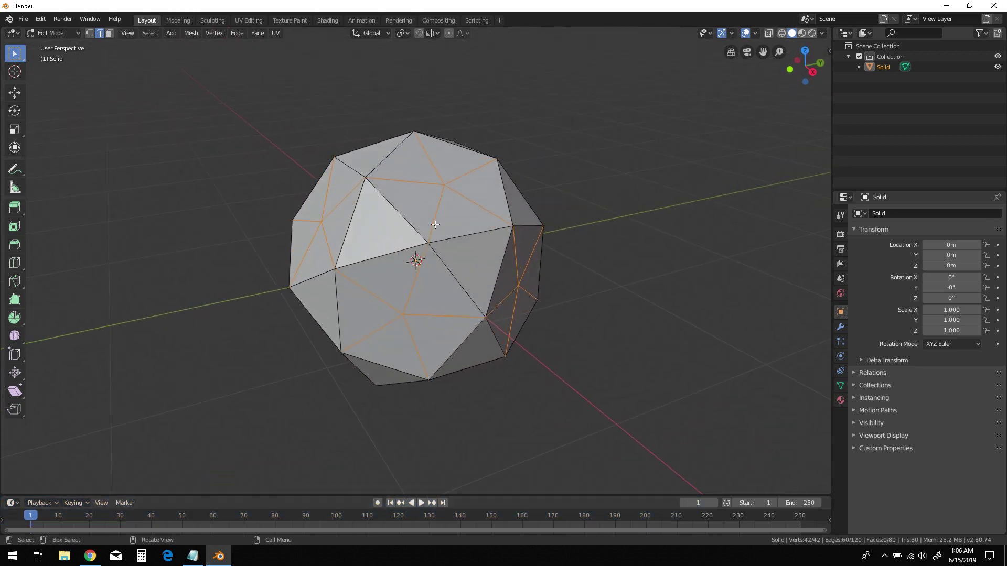
middle_click_drag(451, 254, 446, 263)
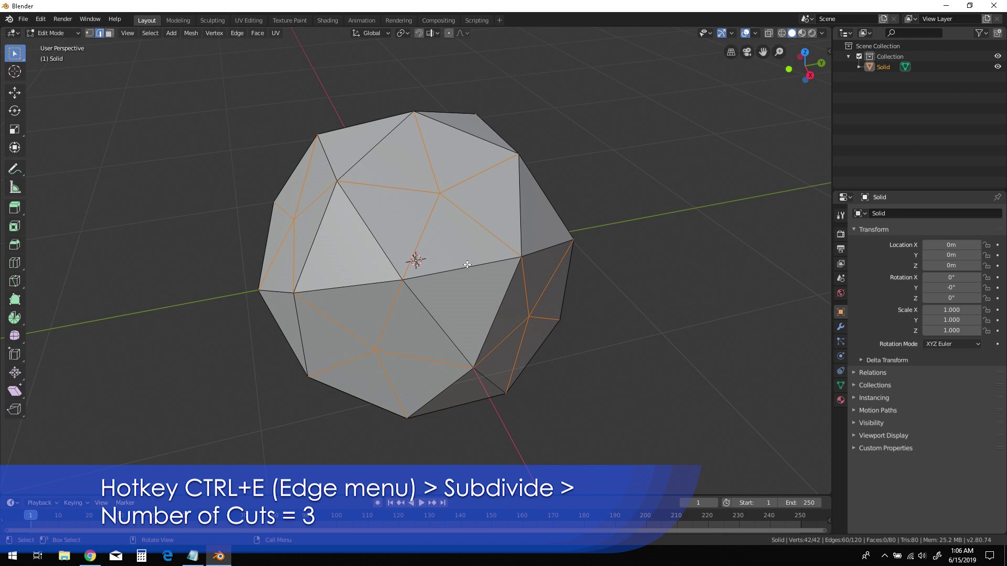
Step: Subdivide the selected spoke edges with 3 cuts, reaching 222 vertices and 260 faces
key("ctrl")
key("ctrl+e")
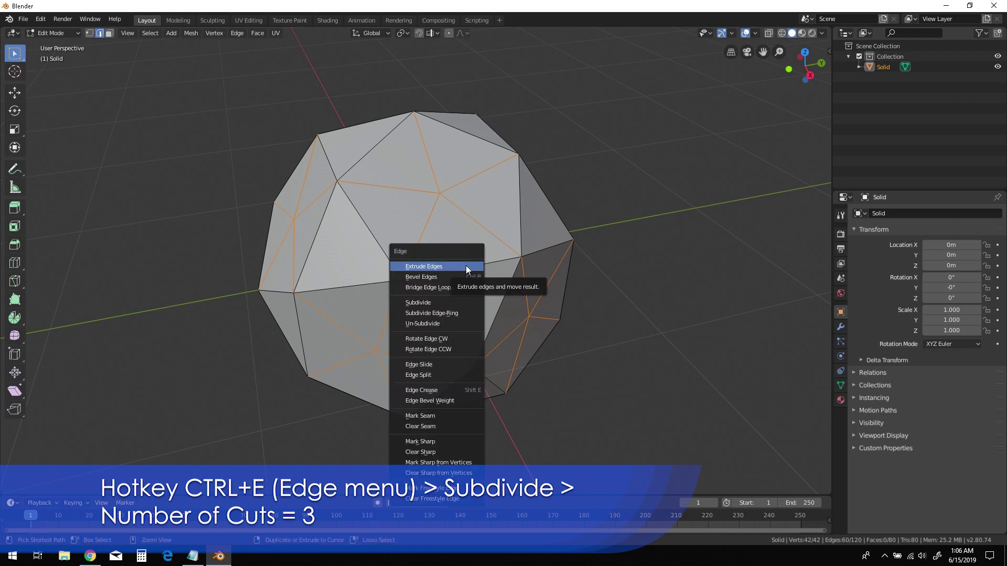
left_click(461, 300)
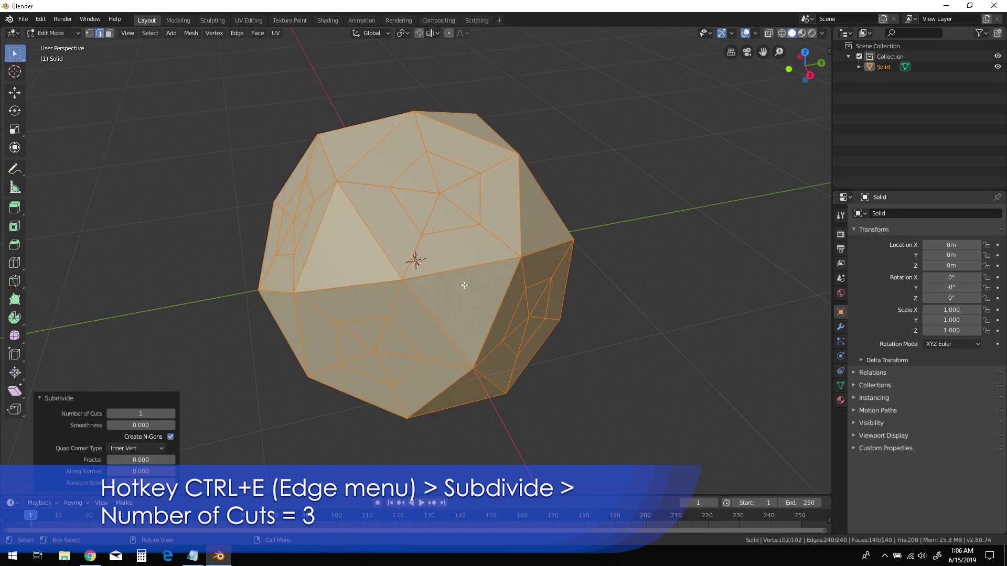
left_click(172, 413)
left_click(172, 414)
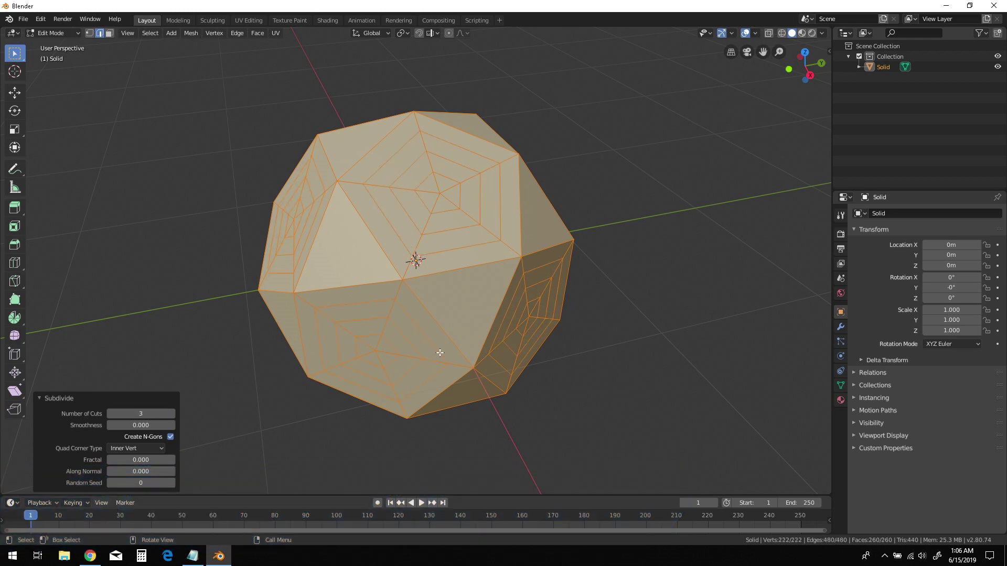
mouse_move(440, 350)
middle_mouse_down()
mouse_move(474, 348)
mouse_move(448, 352)
middle_mouse_up()
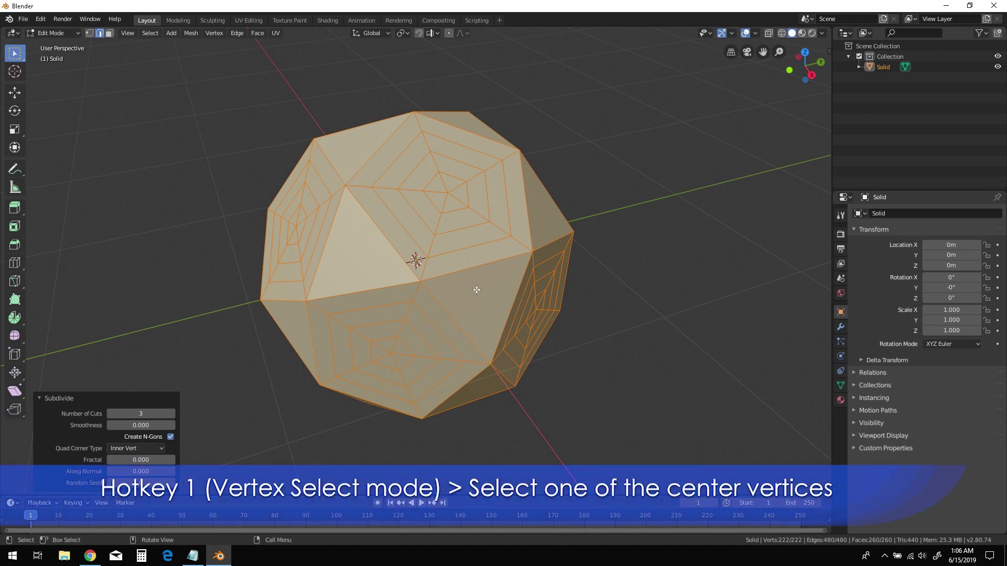
Step: In vertex select mode, select the centre vertex of one pentagon
key("1")
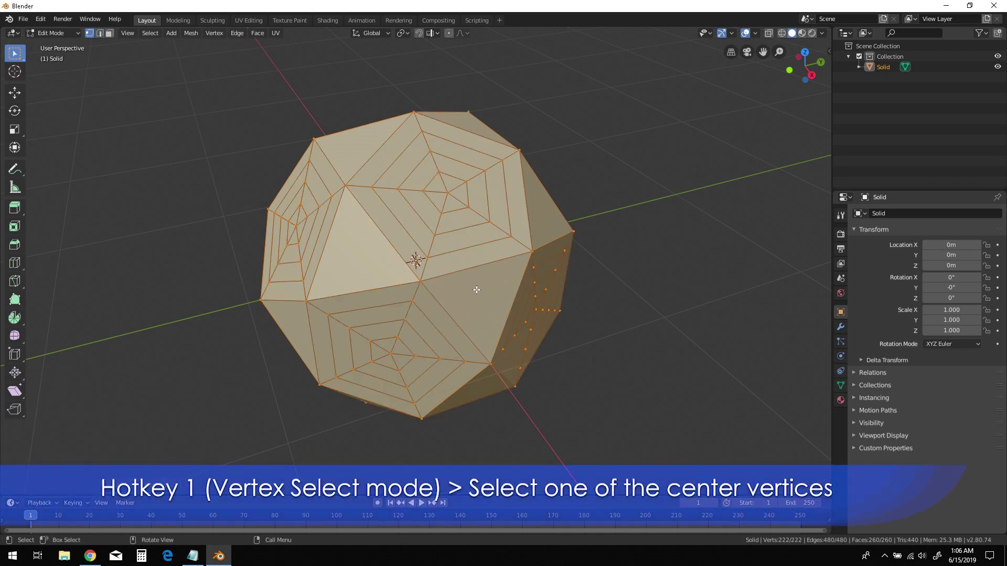
left_click(447, 192)
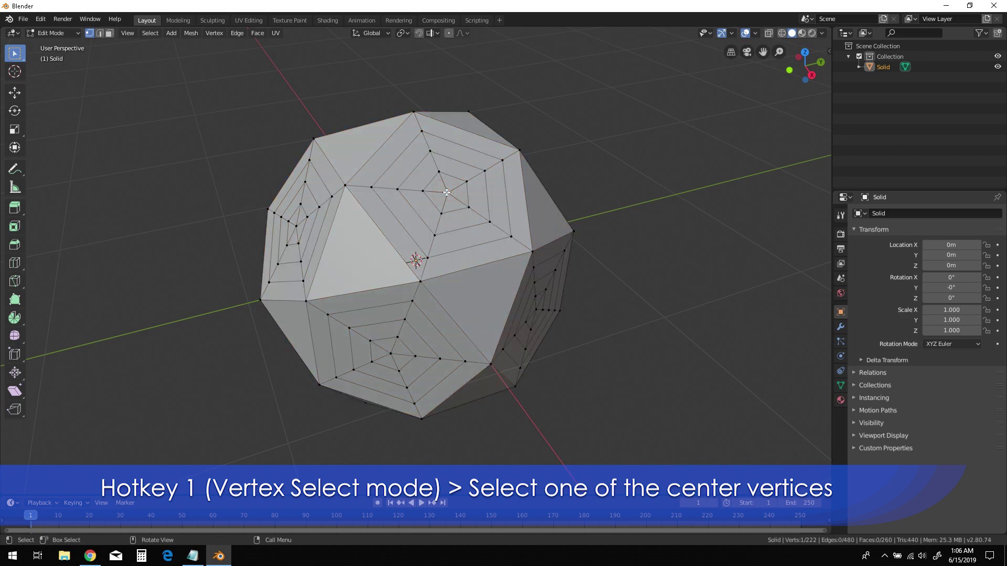
mouse_move(474, 297)
middle_mouse_down()
mouse_move(509, 292)
mouse_move(469, 292)
middle_mouse_up()
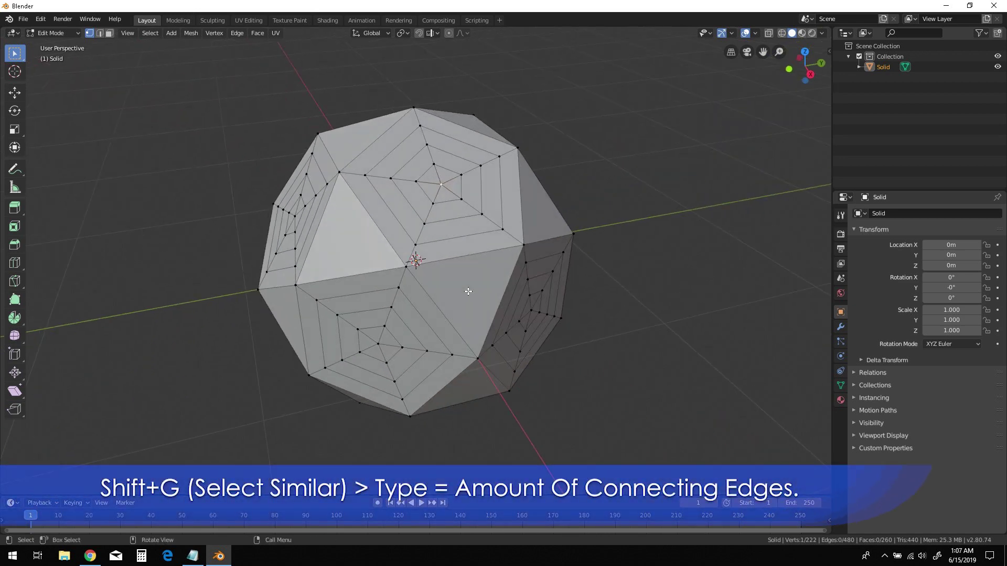
Step: Select all 12 pentagon-centre vertices by similar amount of connecting edges
key("shift+g")
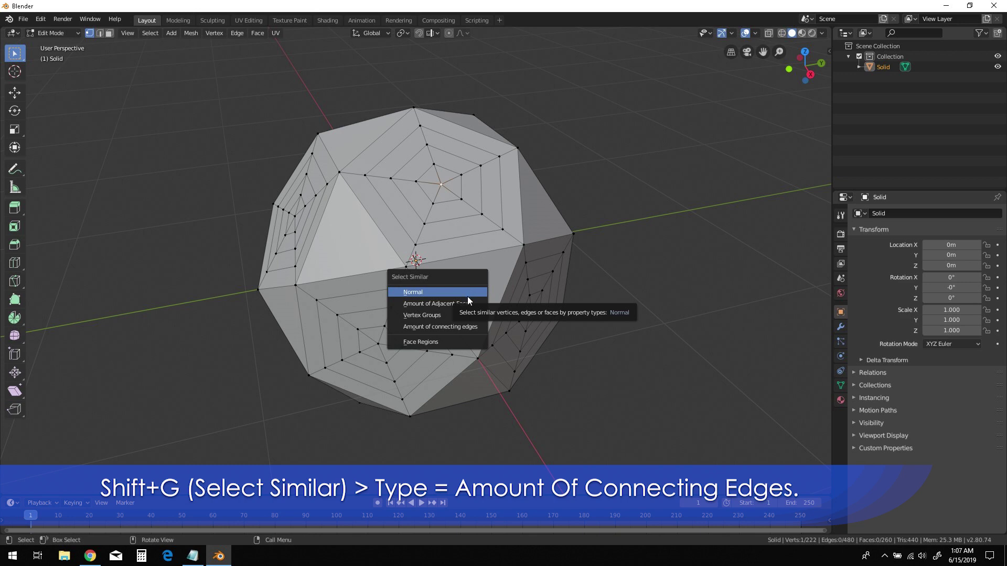
left_click(464, 328)
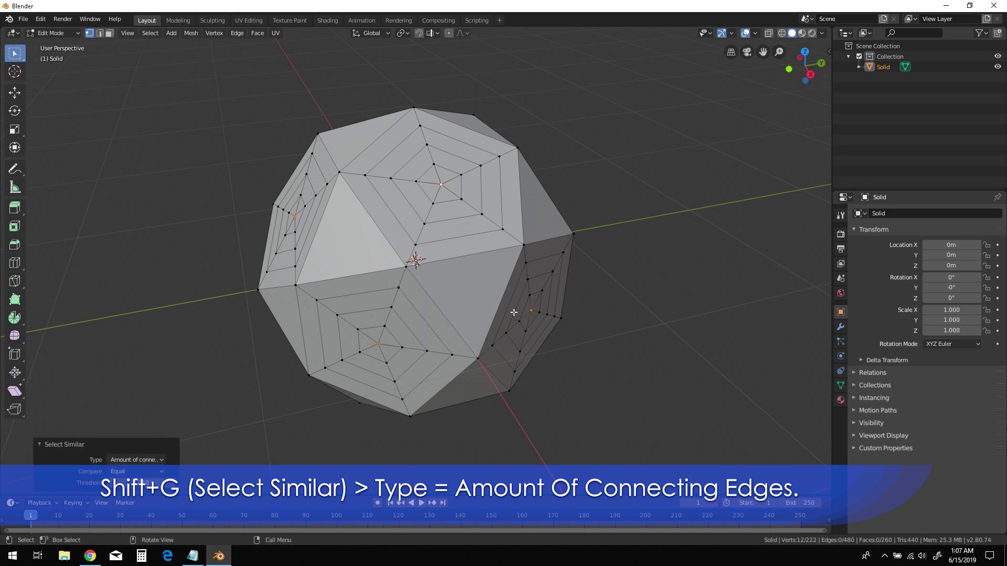
middle_click_drag(464, 328, 514, 332)
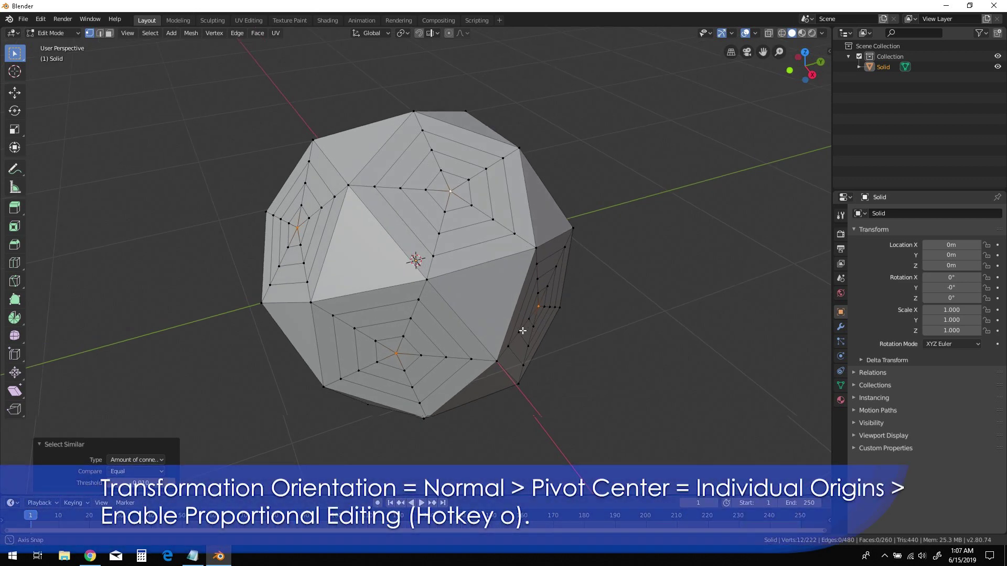
Step: Set orientation to Normal and pivot to Individual Origins, and enable proportional editing
left_click(383, 33)
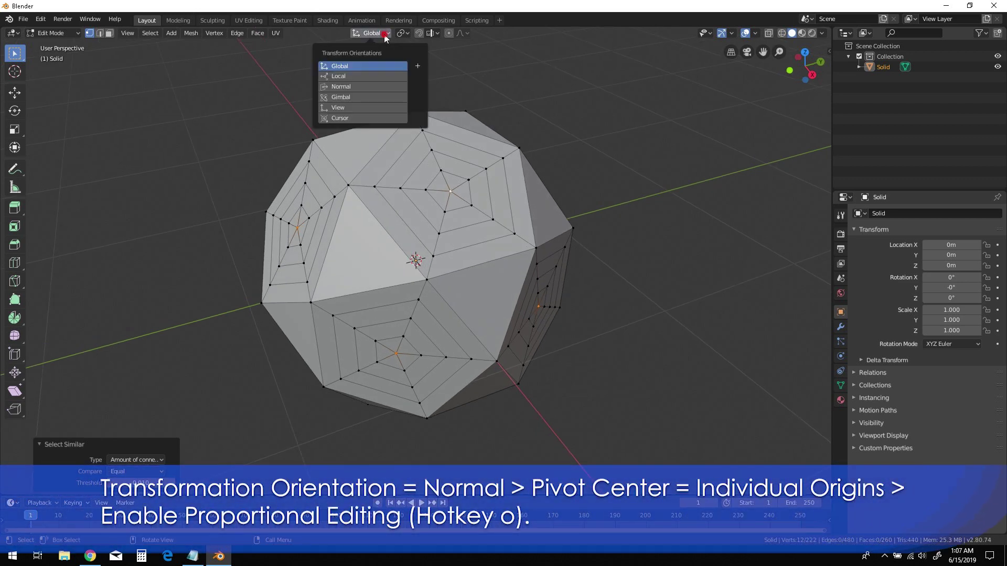
left_click(360, 89)
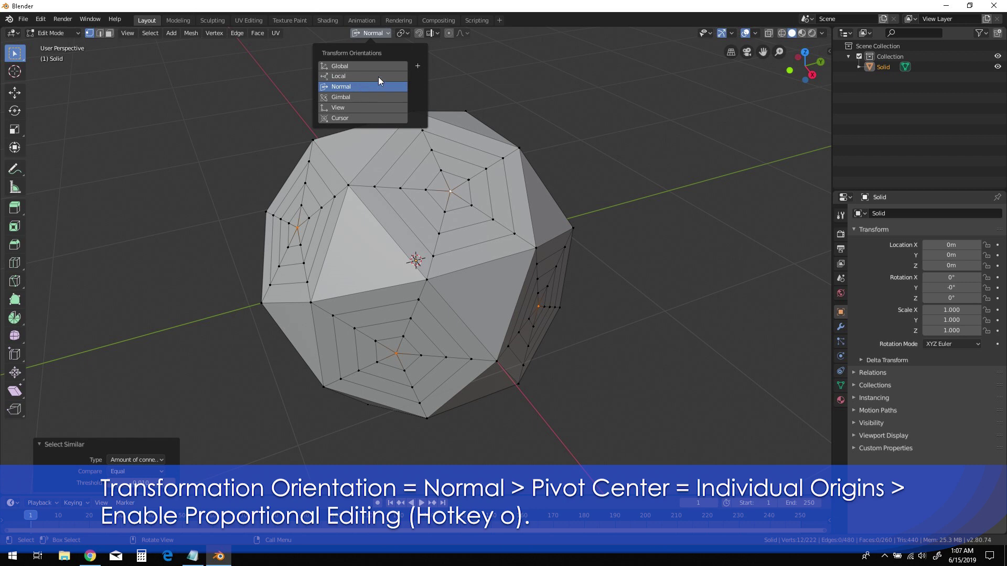
left_click(405, 33)
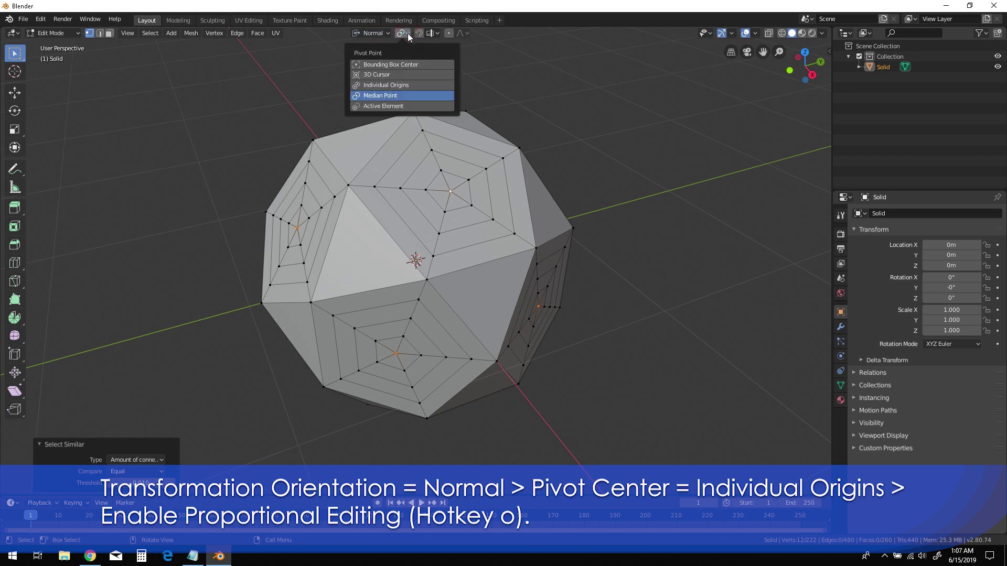
left_click(396, 87)
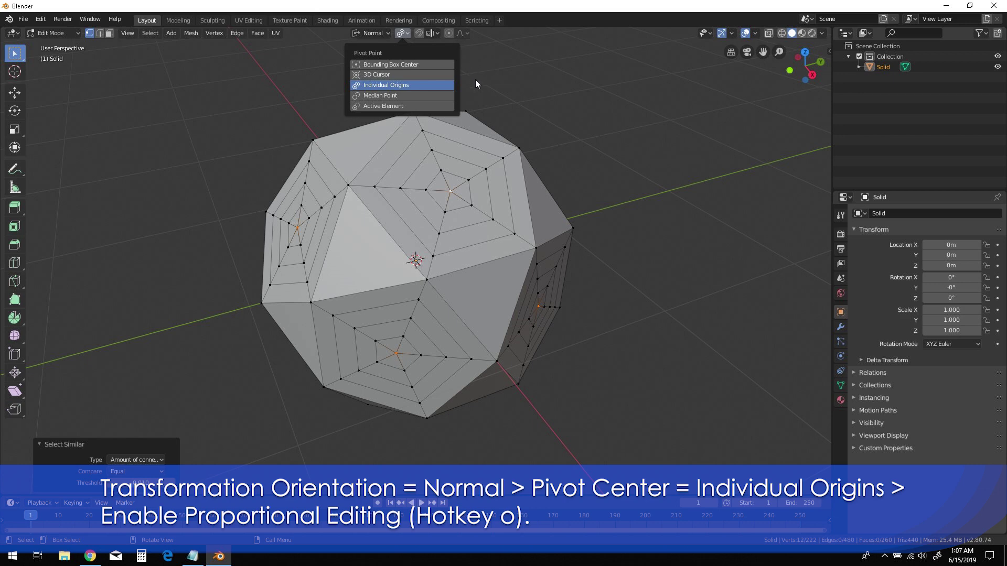
left_click(449, 34)
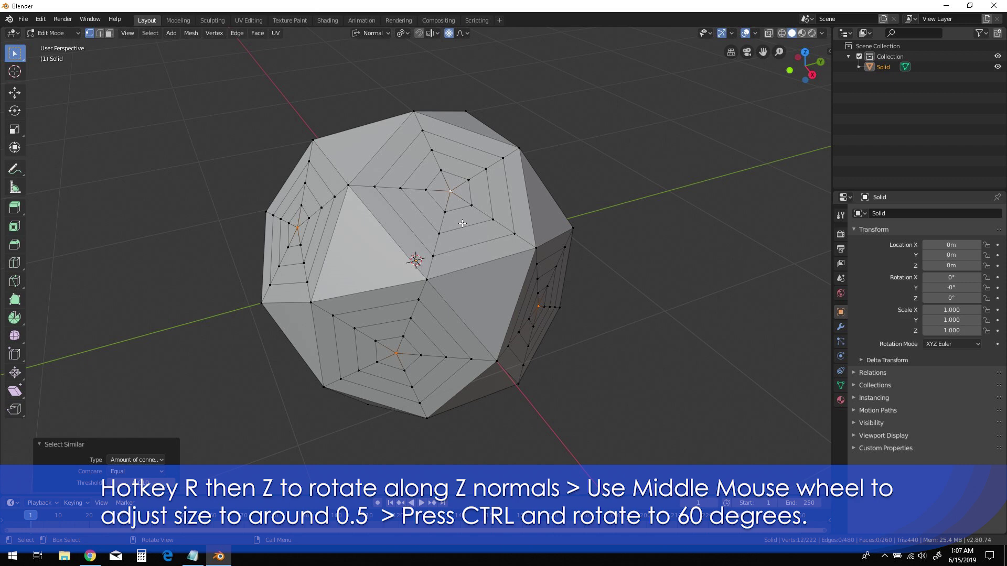
Step: Rotate the centre vertices 60° about their normal Z with proportional size 0.513
key("r")
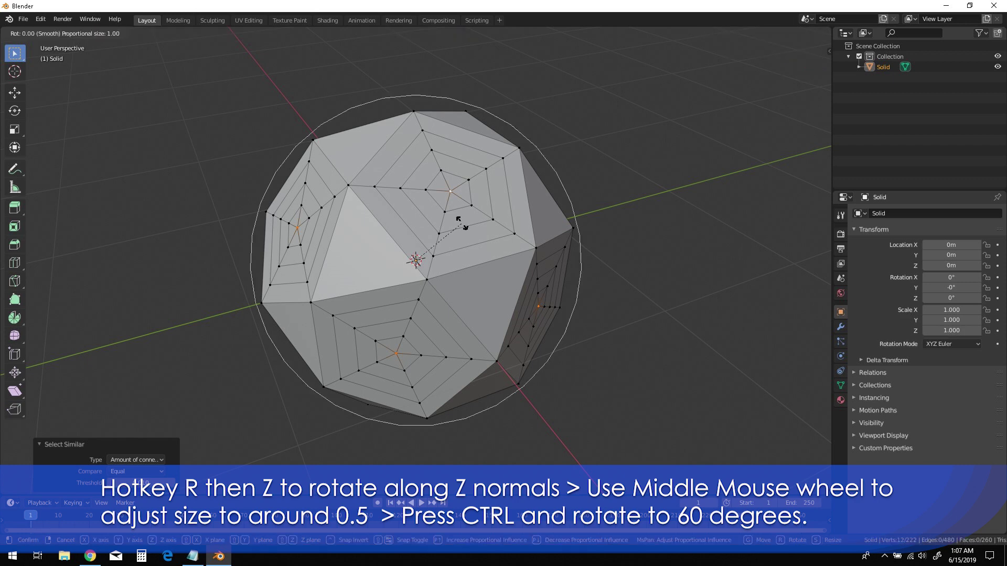
key("z")
key("z")
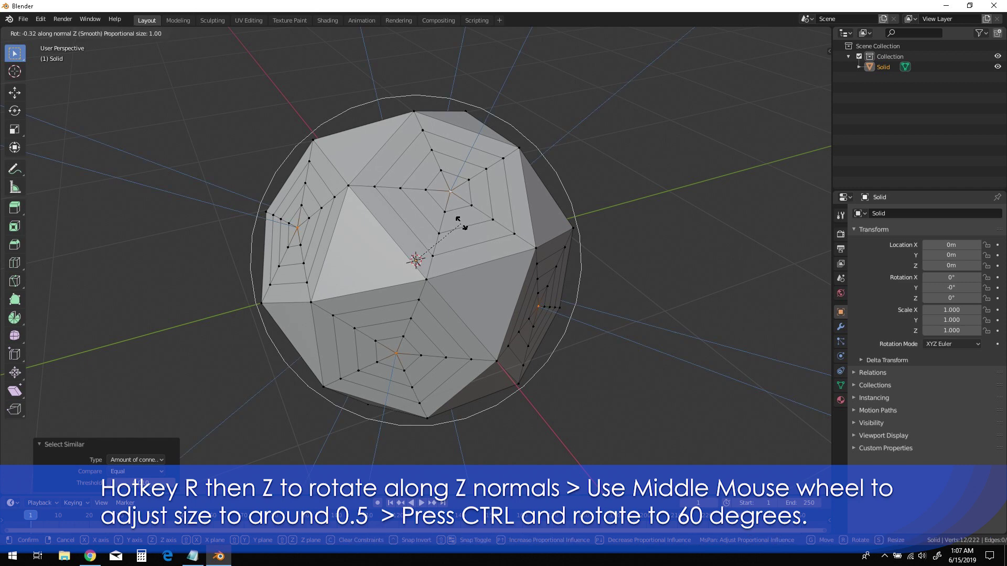
scroll(458, 219, "down", 2)
scroll(457, 220, "up", 3)
scroll(458, 219, "up", 3)
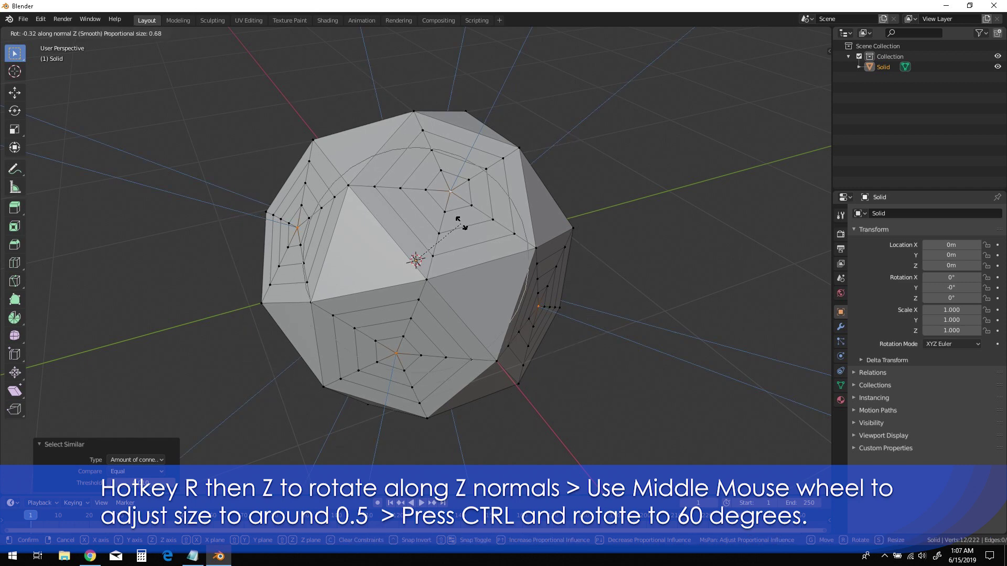
scroll(458, 219, "up", 2)
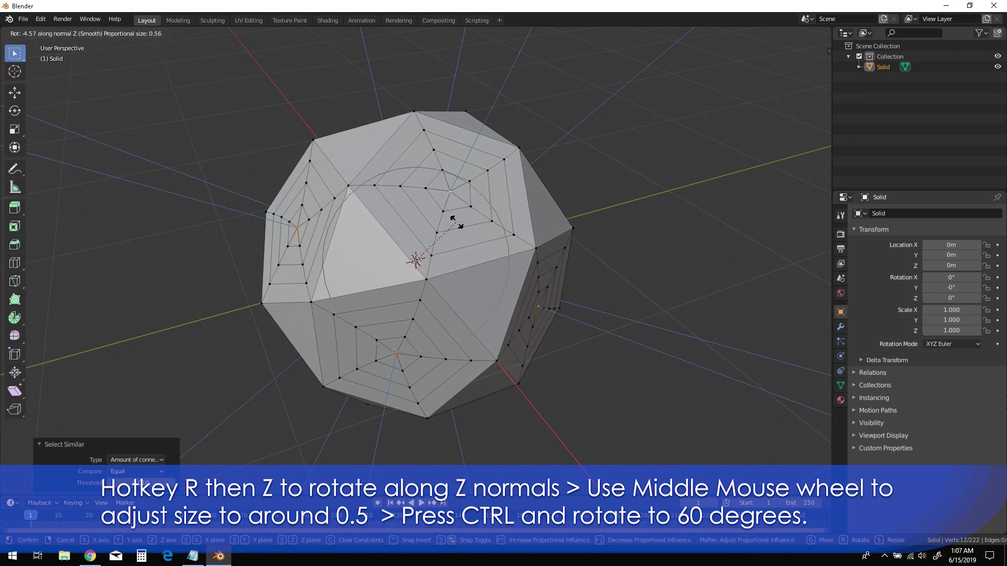
scroll(460, 226, "up", 1)
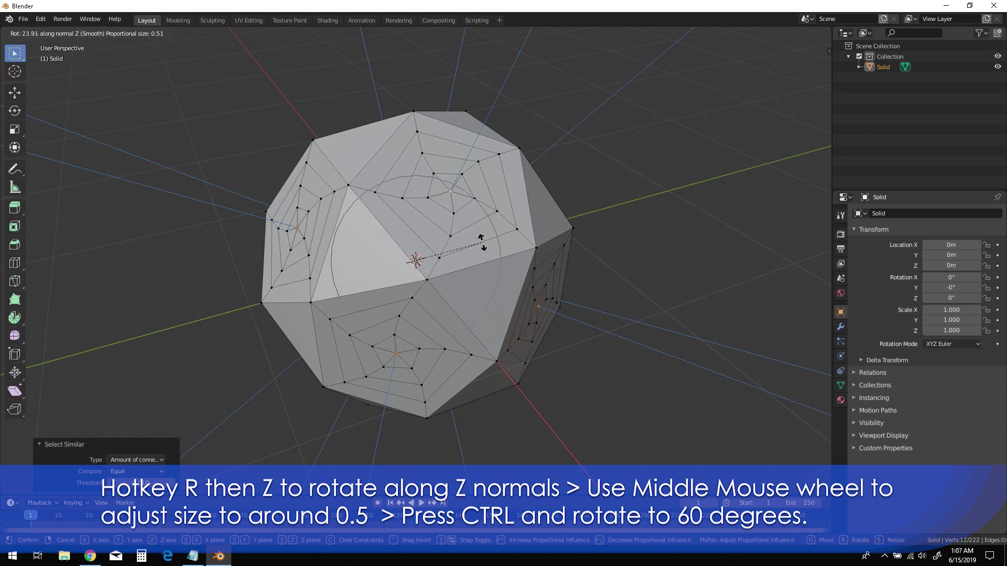
key("ctrl")
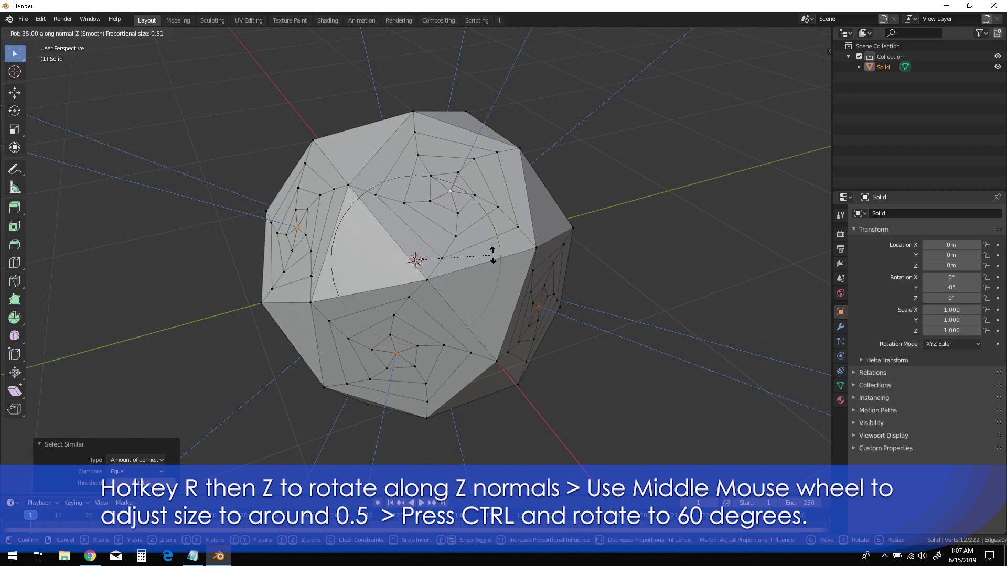
left_click(539, 302)
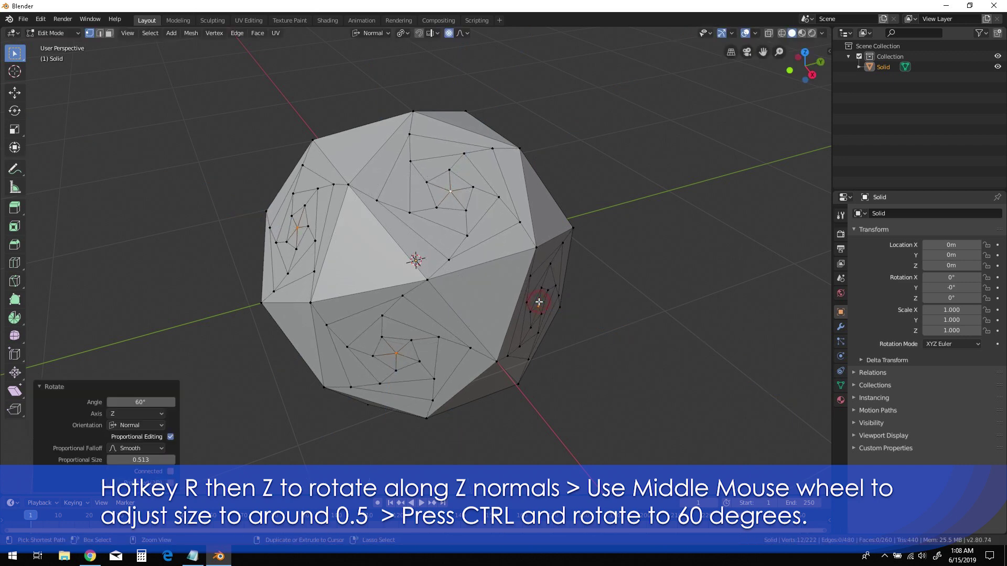
mouse_move(522, 274)
middle_mouse_down()
mouse_move(509, 273)
mouse_move(546, 265)
mouse_move(506, 293)
mouse_move(521, 279)
middle_mouse_up()
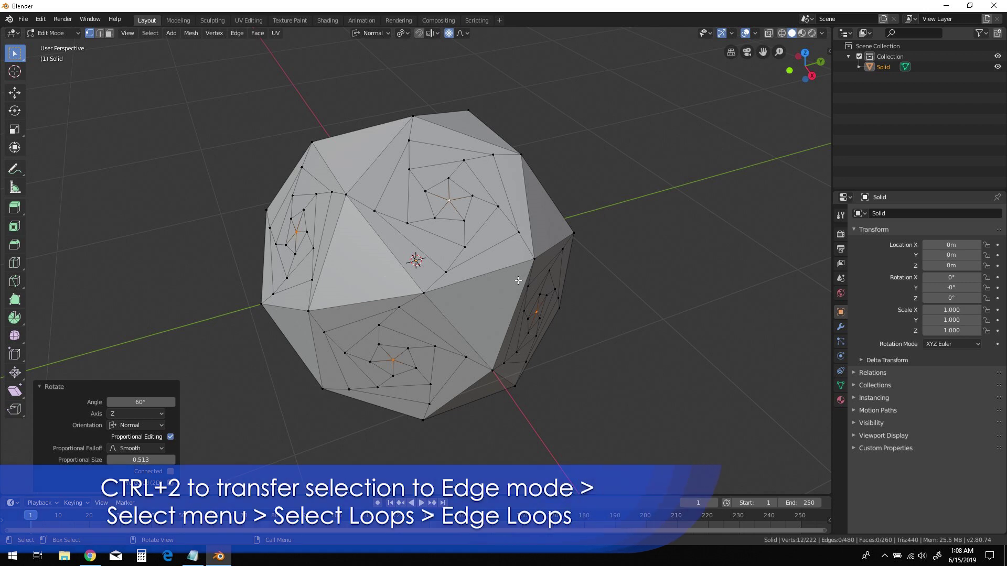
Step: Convert the centre selection to edges and select their spiral edge loops with Select Loops > Edge Loops
key("ctrl+2")
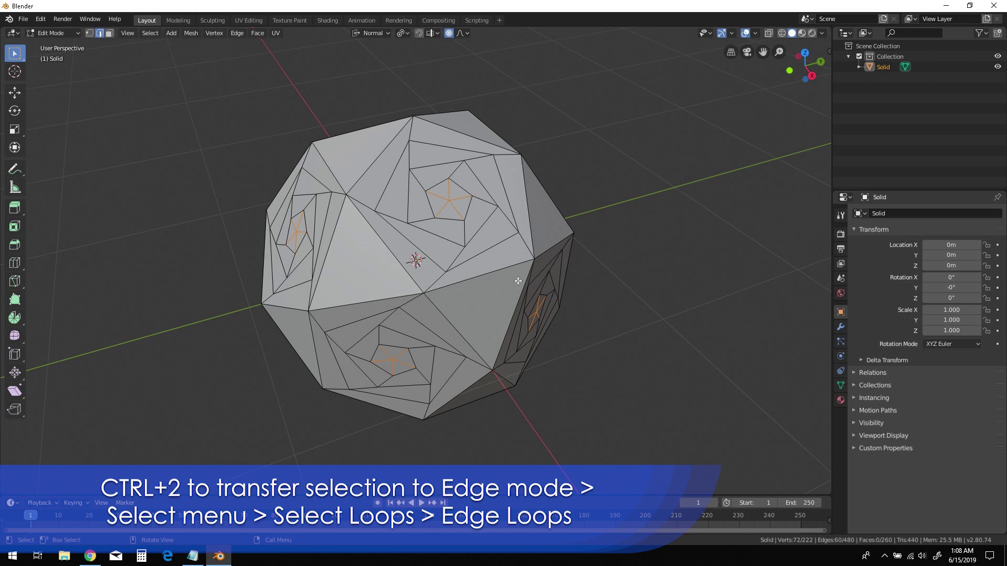
key("ctrl+e")
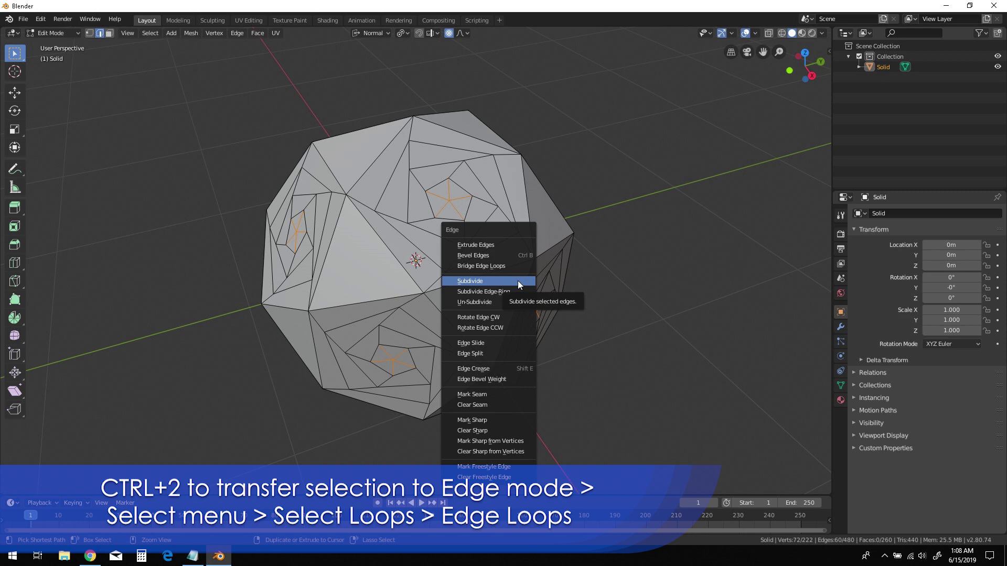
key("Escape")
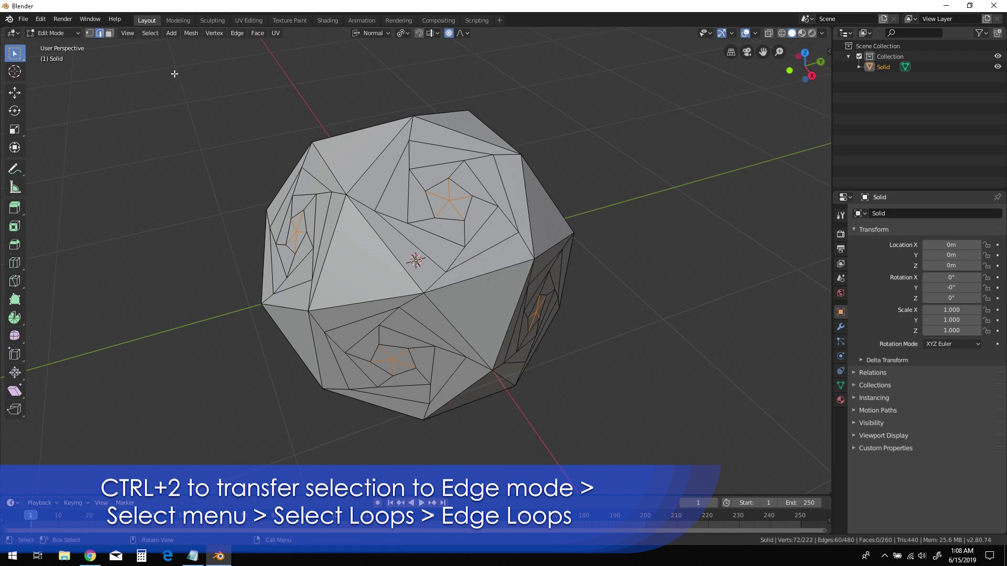
left_click(149, 33)
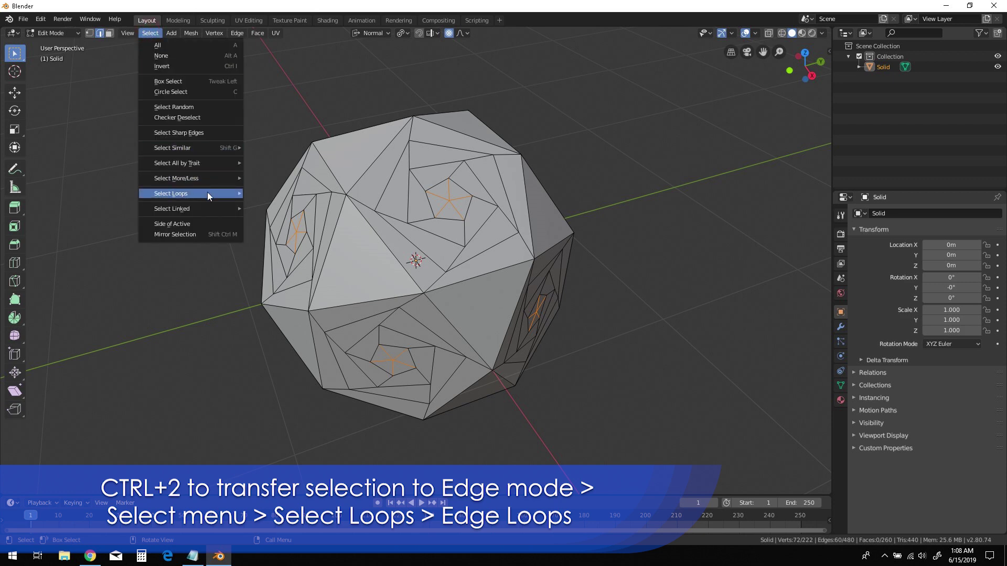
mouse_move(207, 193)
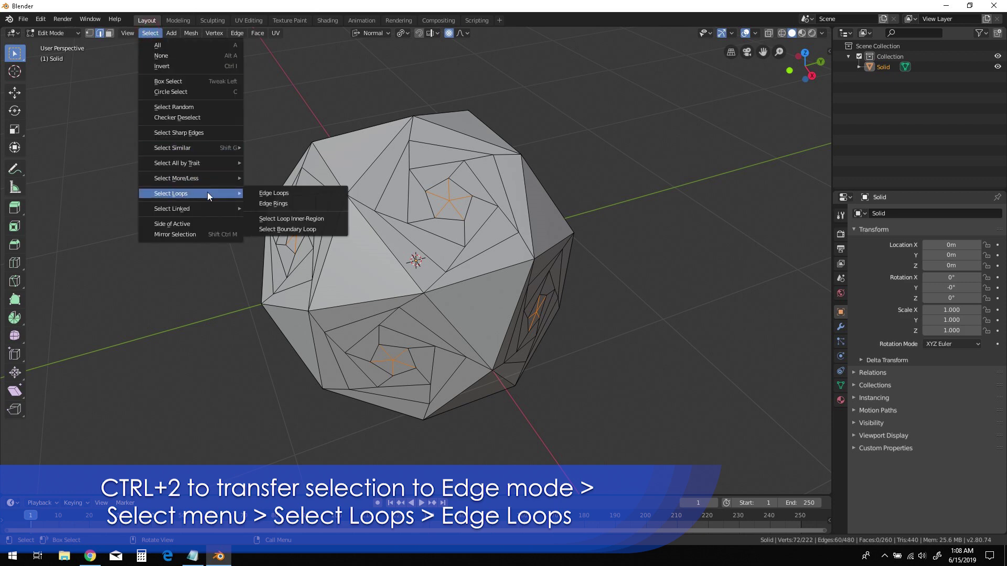
left_click(271, 193)
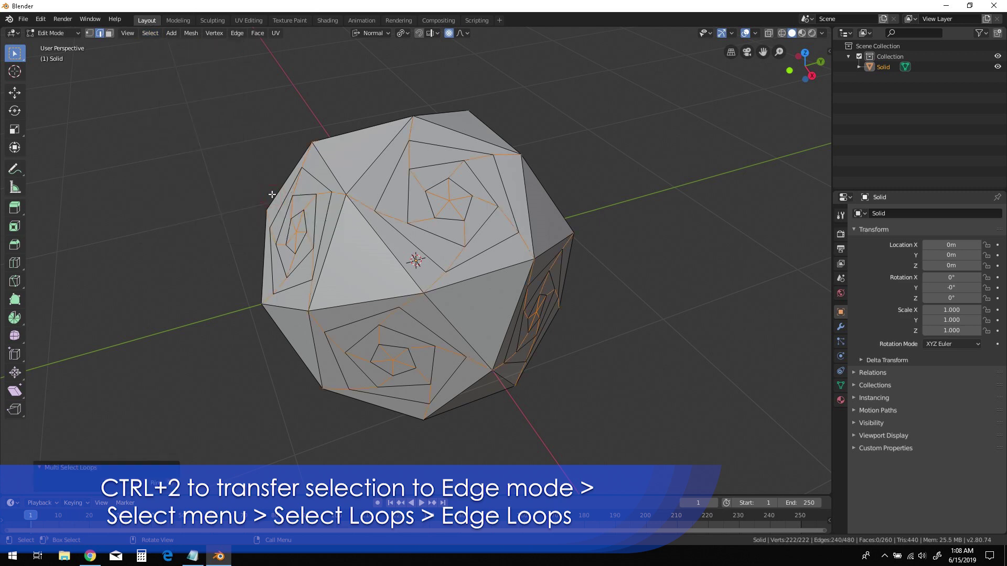
mouse_move(514, 352)
middle_mouse_down()
mouse_move(475, 349)
mouse_move(523, 343)
mouse_move(490, 349)
mouse_move(516, 347)
middle_mouse_up()
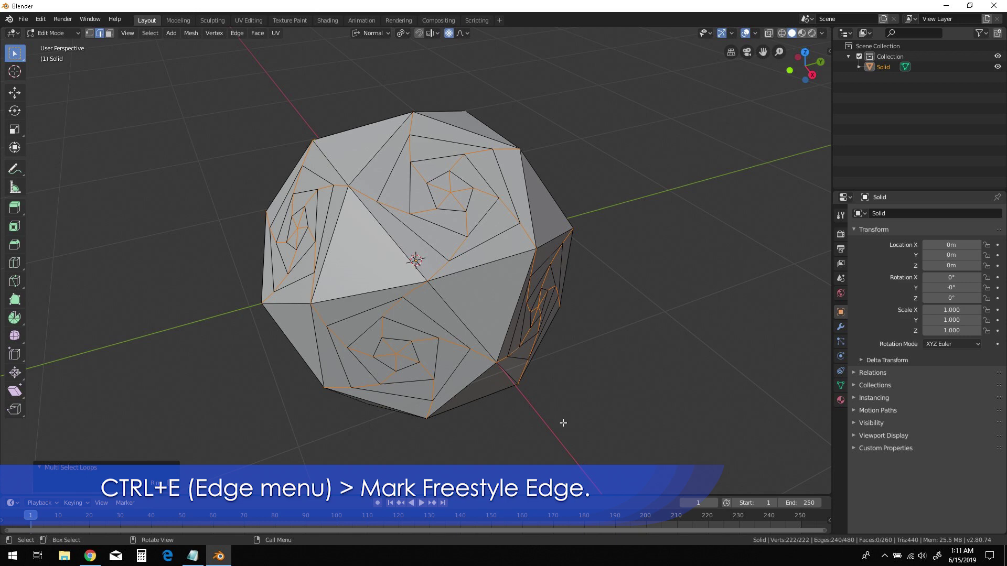
Step: Apply Mark Freestyle Edge to the selected spiral loops from the Edge menu
key("ctrl+e")
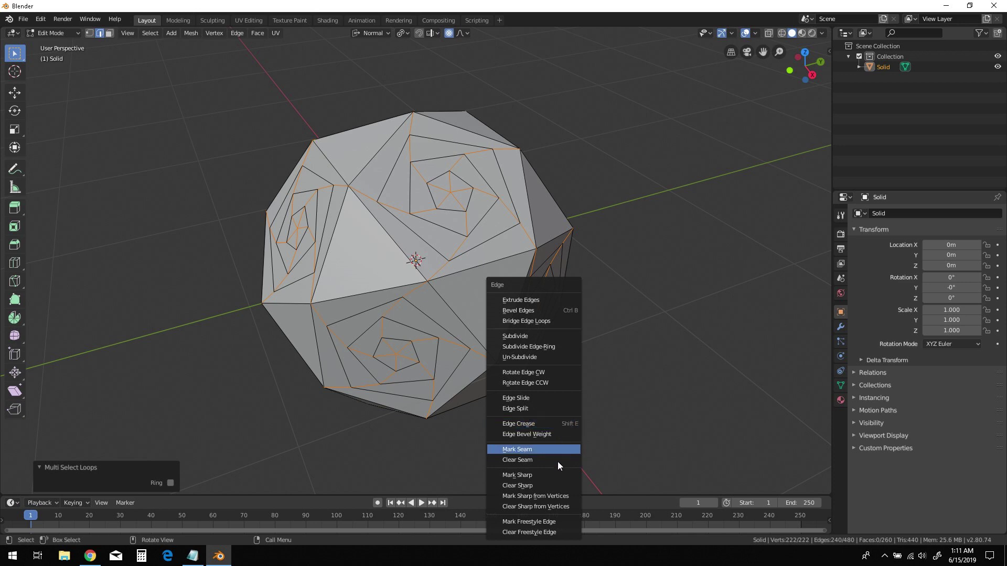
left_click(550, 523)
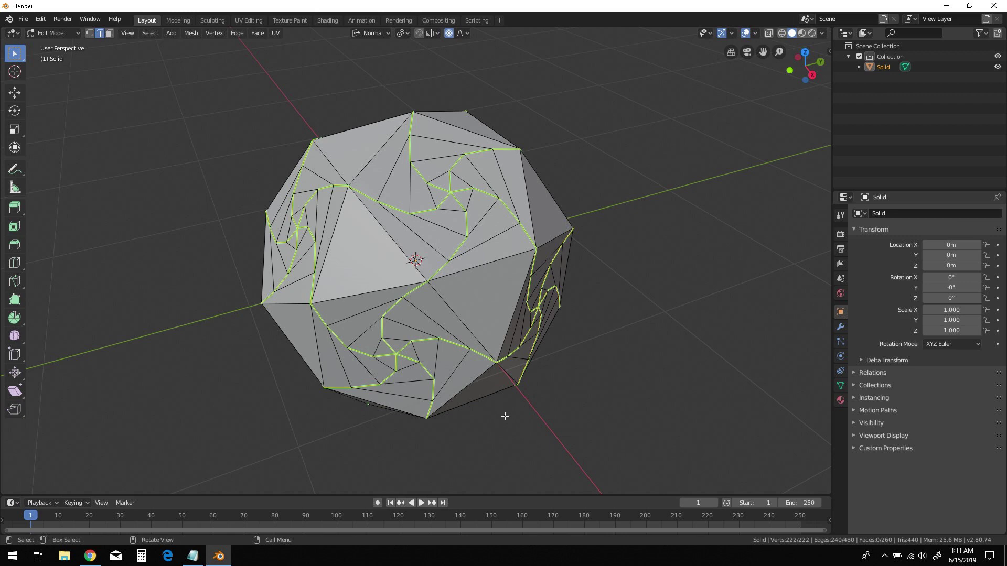
mouse_move(505, 416)
middle_mouse_down()
mouse_move(522, 414)
mouse_move(496, 417)
middle_mouse_up()
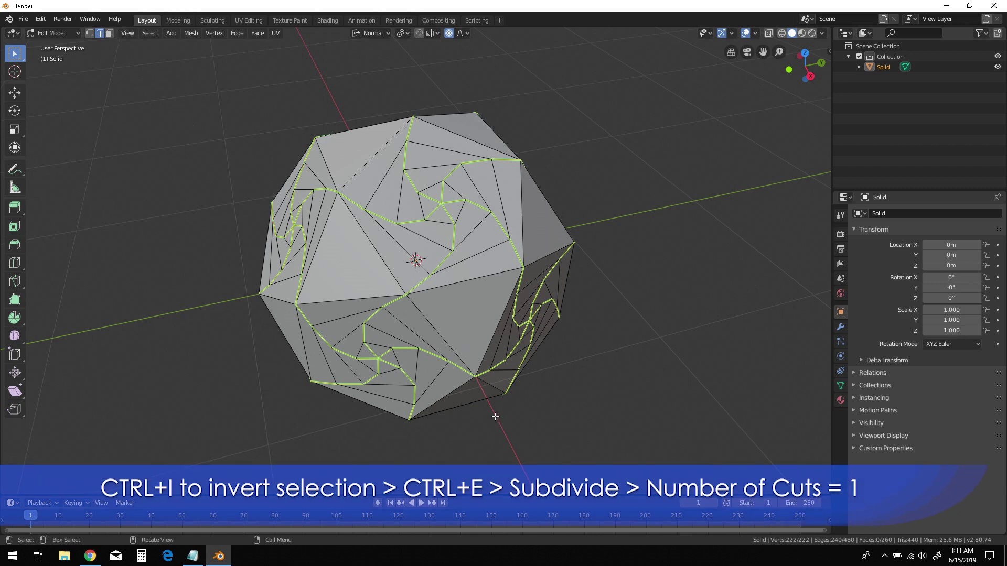
Step: Invert the selection and subdivide all non-Freestyle edges with 1 cut
key("ctrl+i")
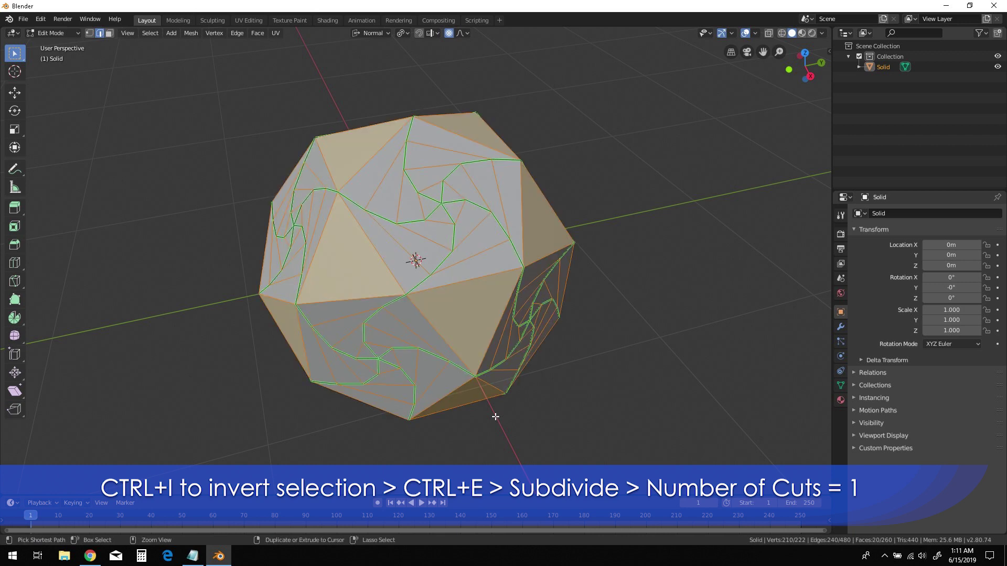
key("ctrl+e")
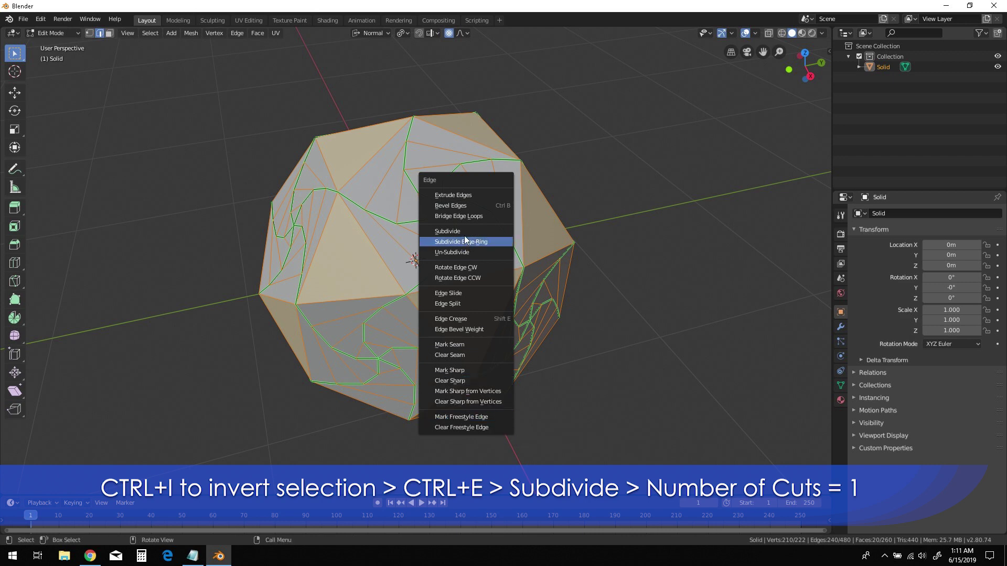
left_click(464, 231)
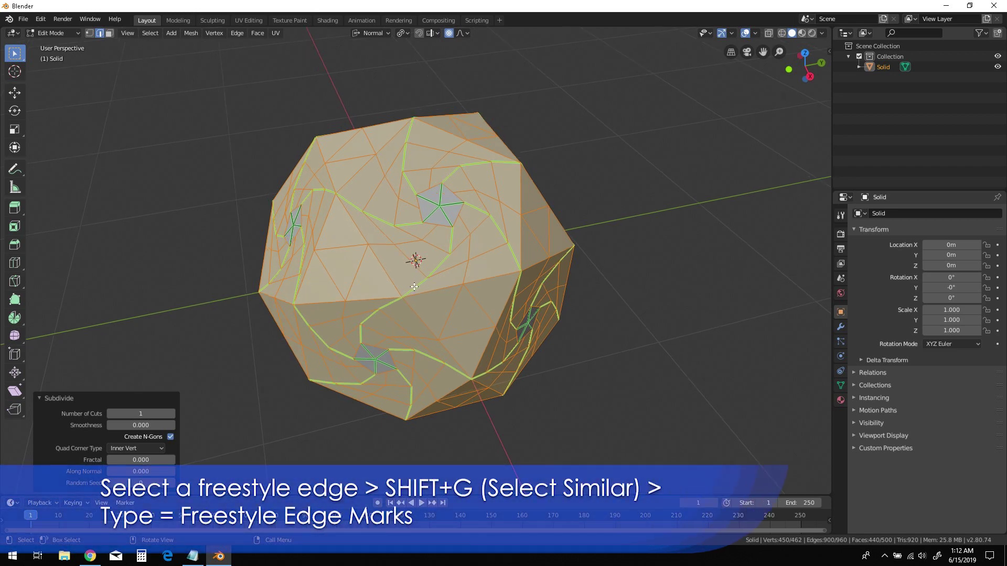
Step: Pick one Freestyle edge and select similar by Freestyle Edge Marks (240 edges)
left_click(414, 287)
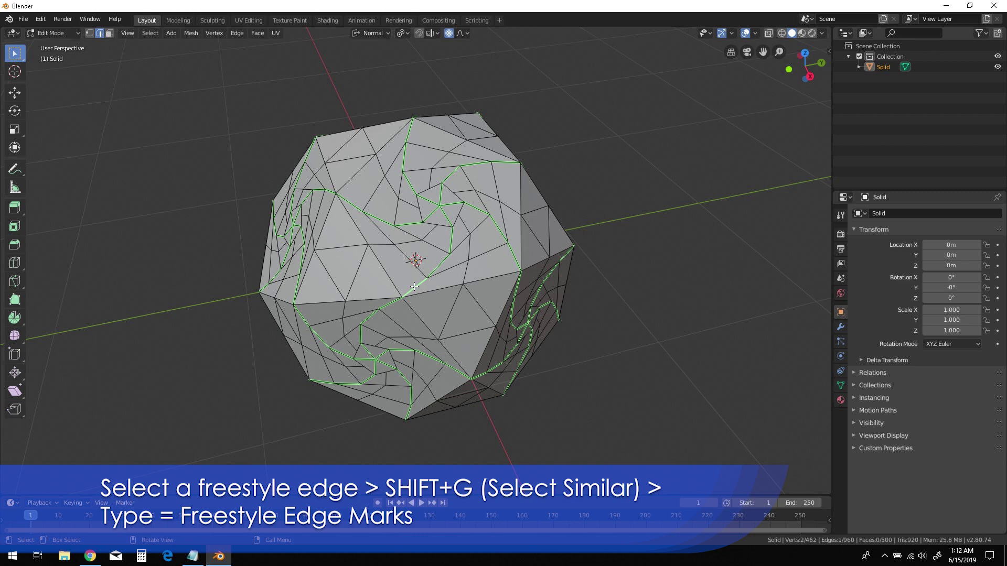
key("shift+g")
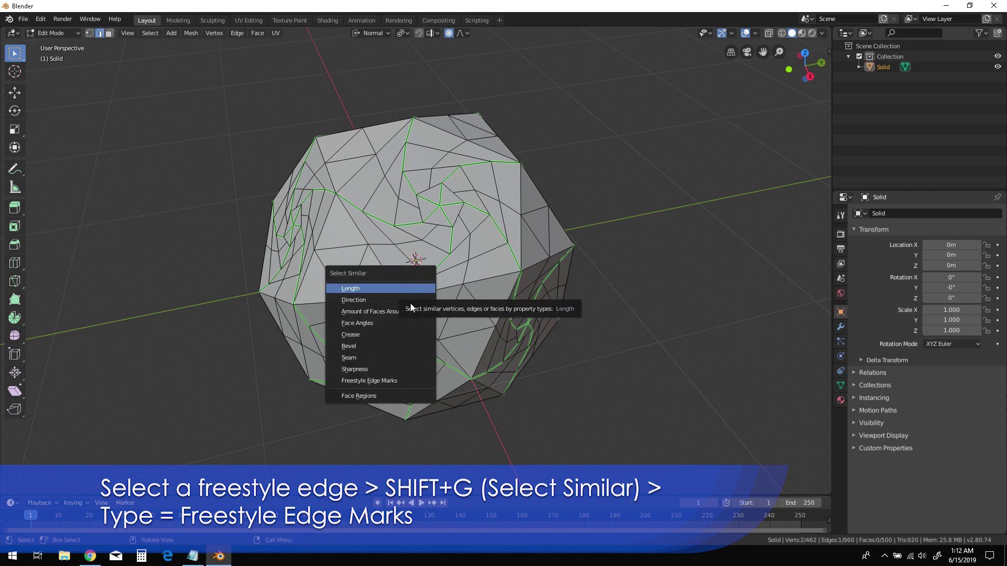
left_click(388, 382)
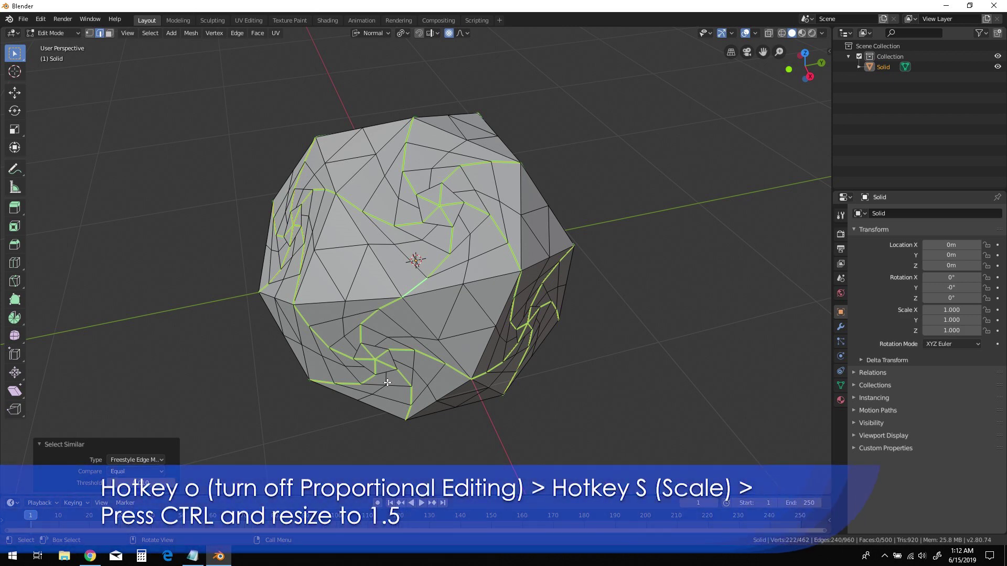
Step: Turn off proportional editing and scale the 240 Freestyle edges by 1.5
key("o")
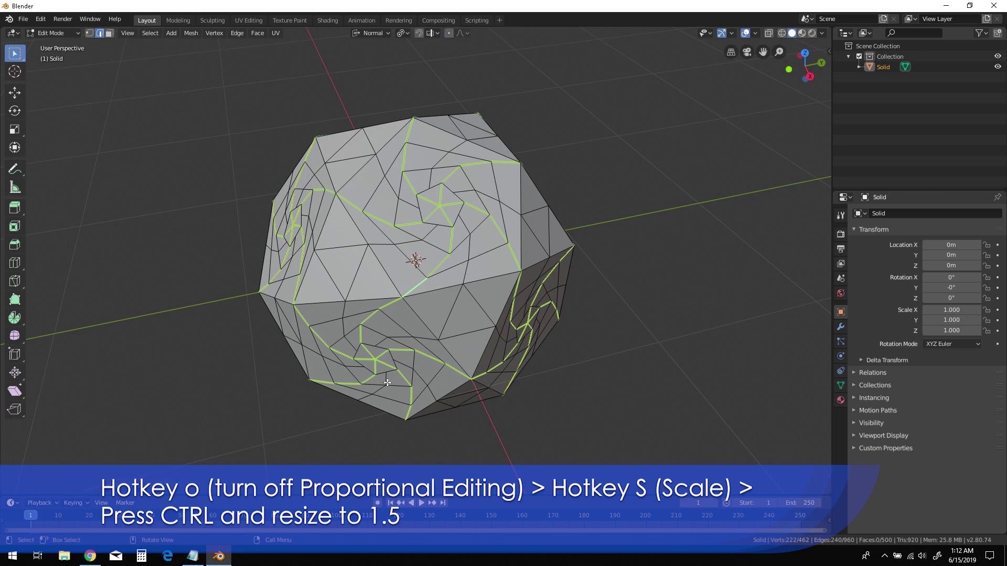
key("s")
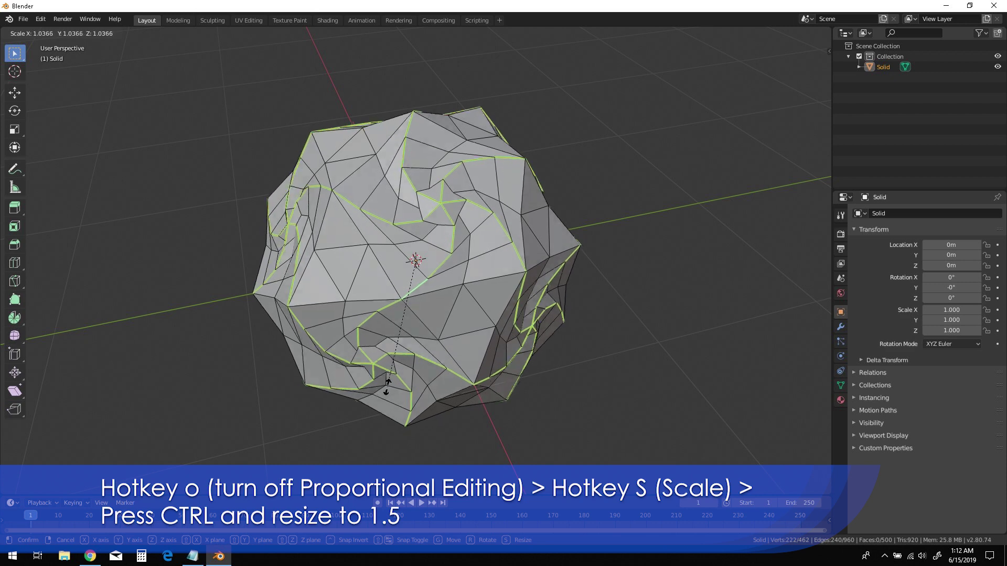
key("ctrl")
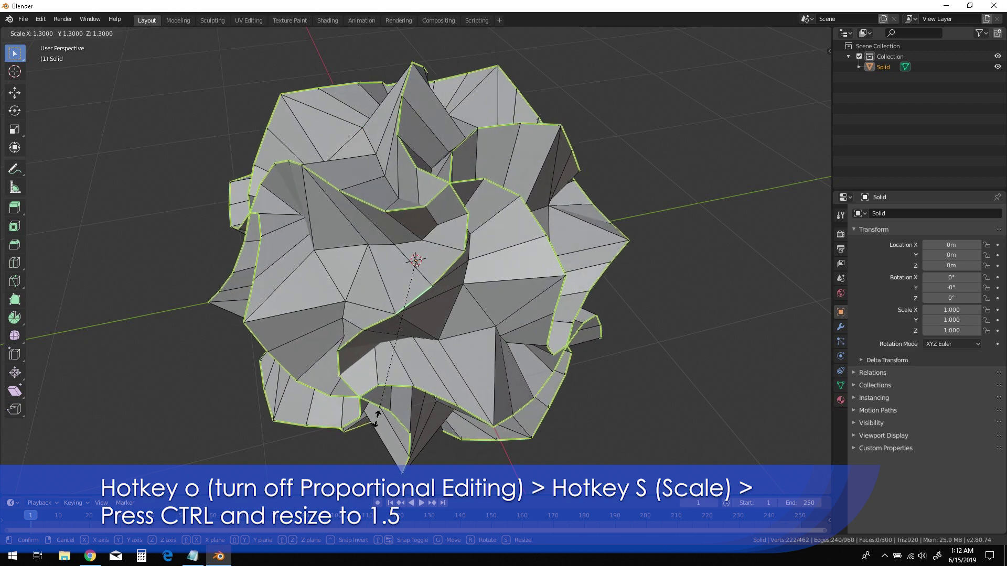
mouse_move(367, 441)
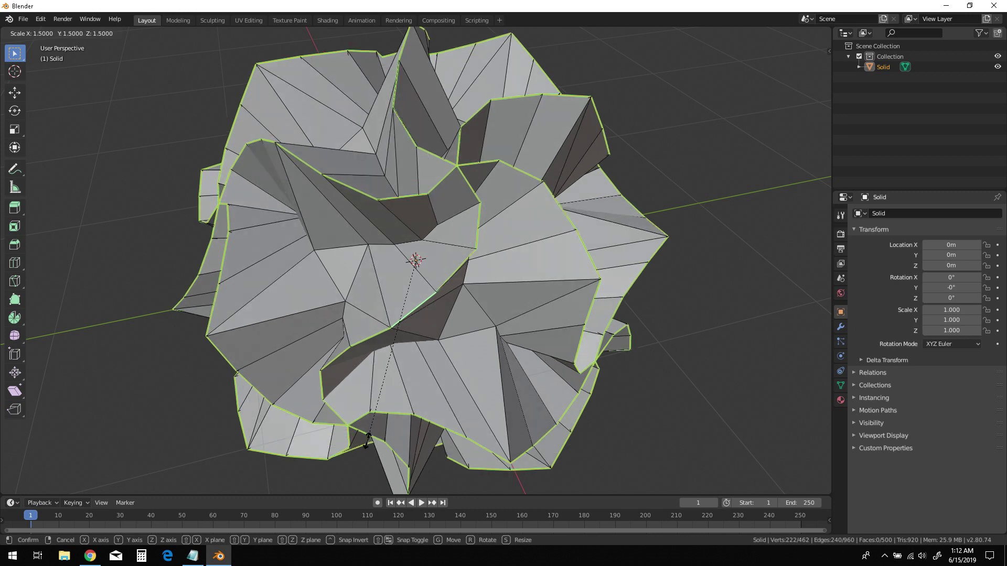
left_click(369, 439)
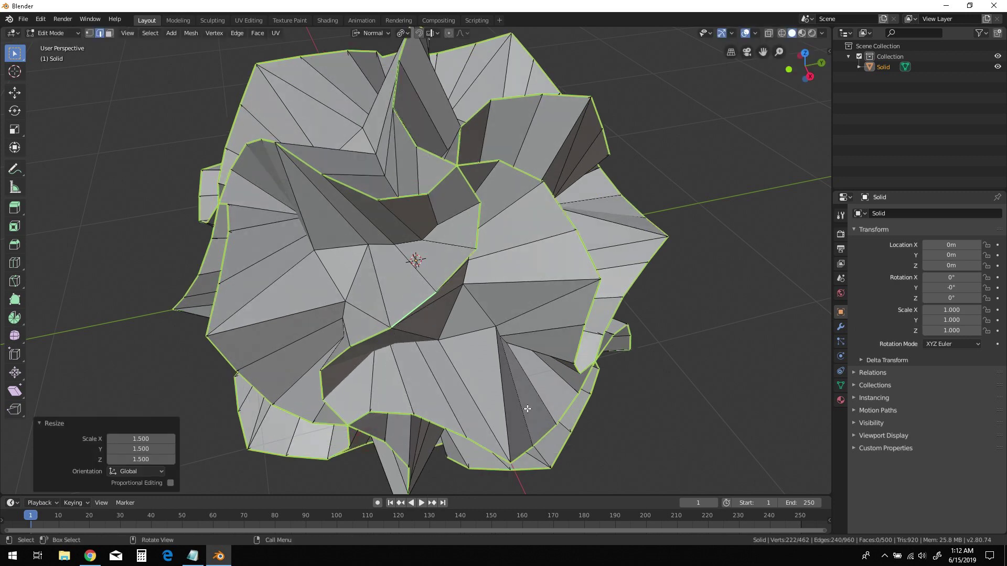
middle_click_drag(567, 403, 589, 408)
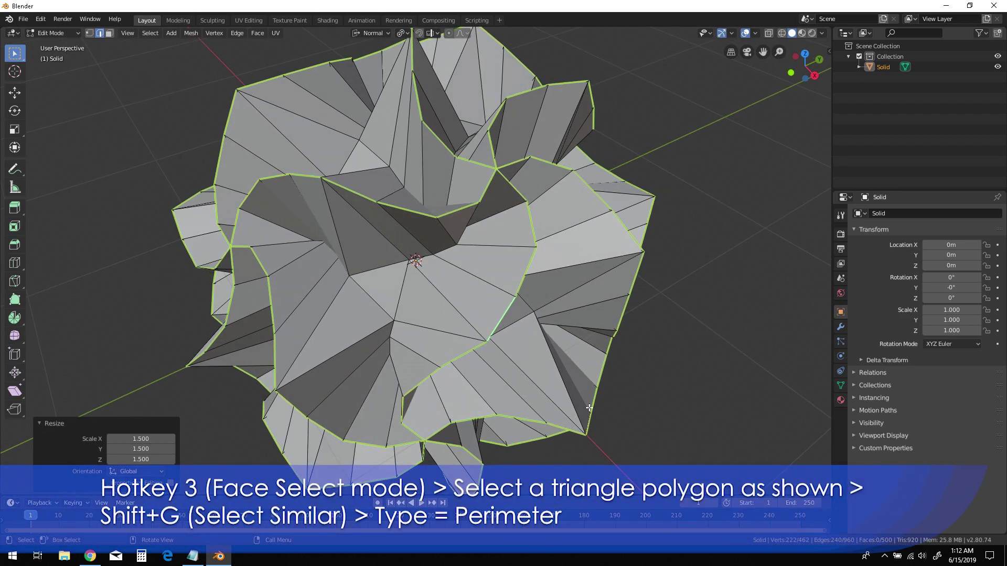
Step: In Face Select, pick one triangle and select similar by Perimeter, giving 20 faces
key("3")
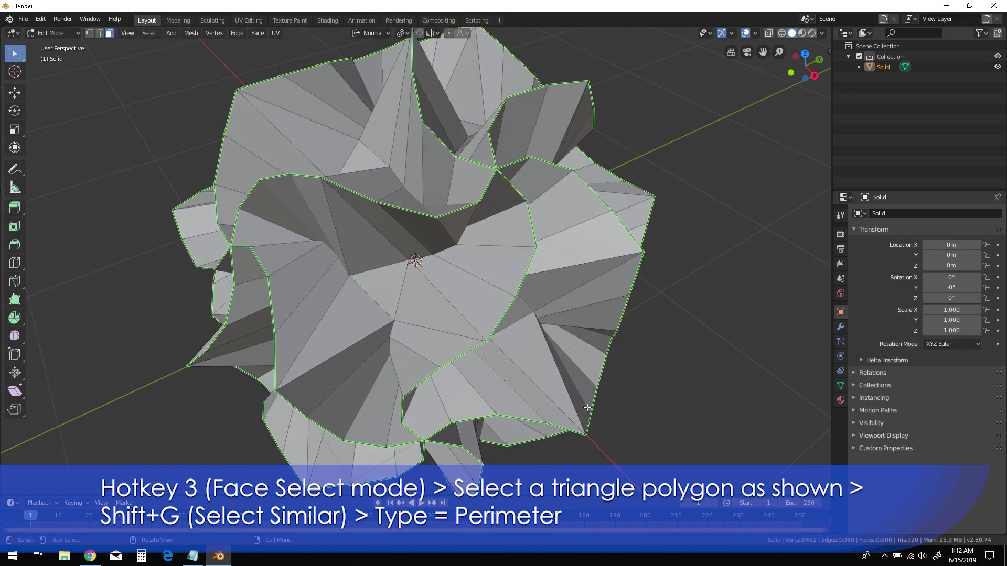
left_click(358, 162)
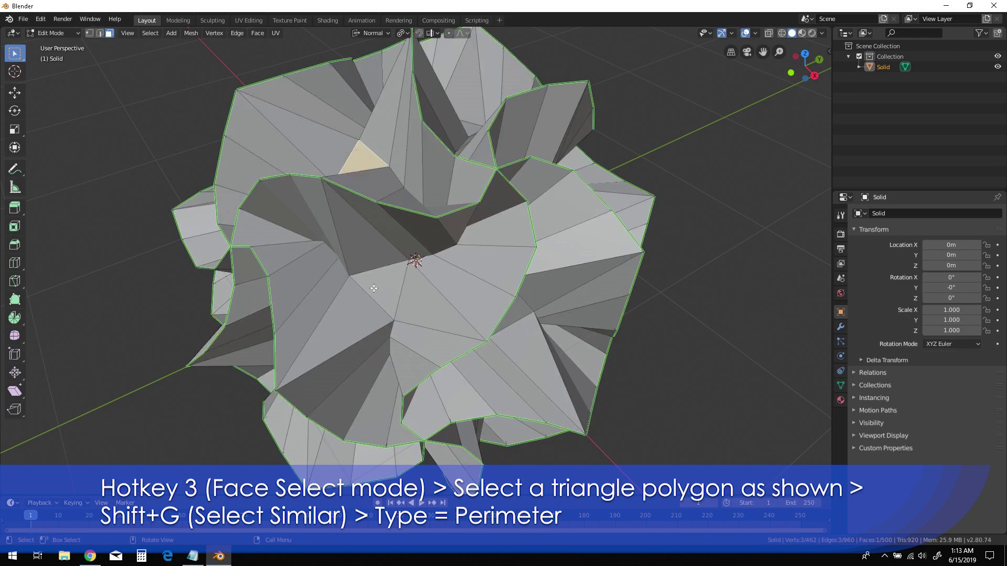
middle_click_drag(398, 275, 417, 324)
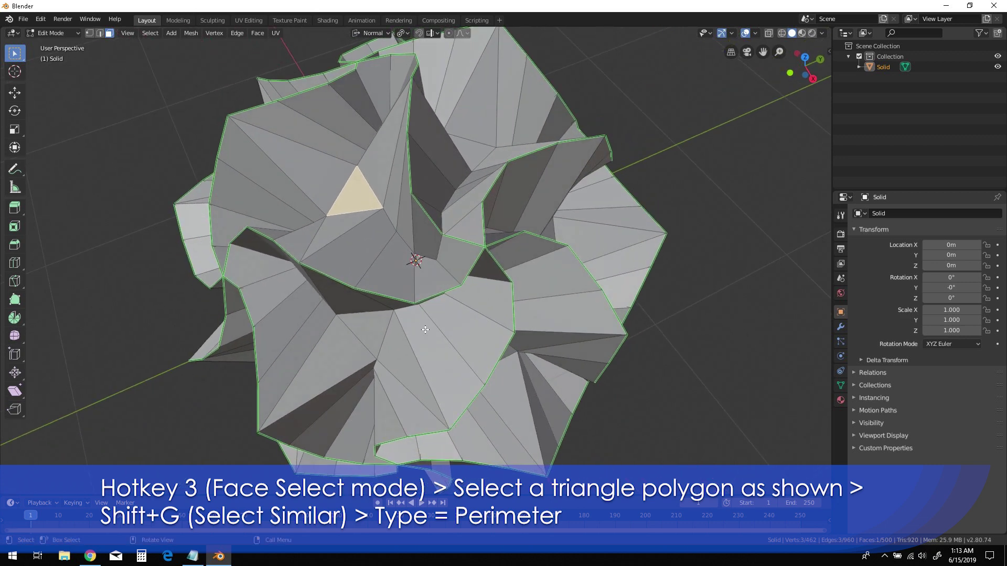
key("shift+g")
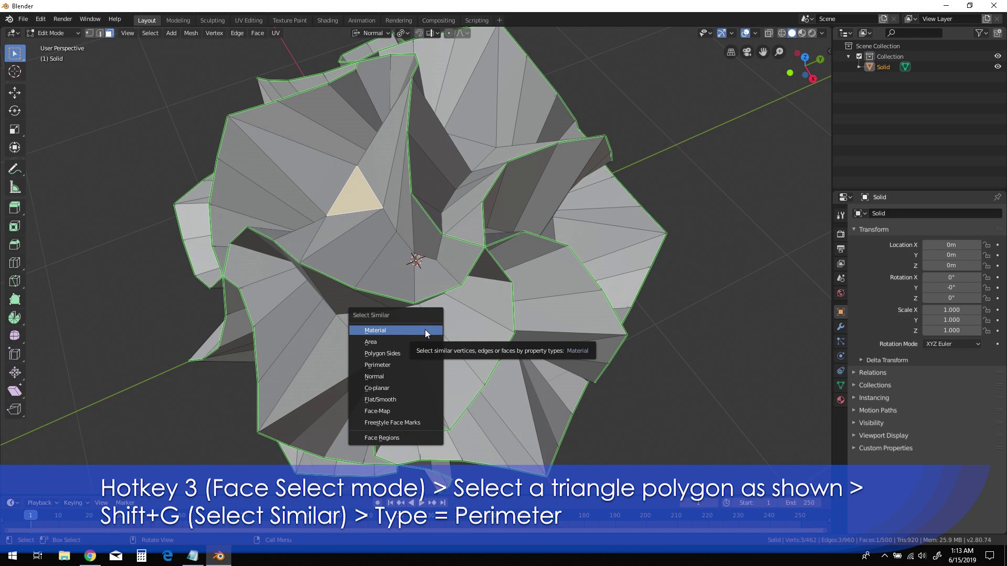
left_click(401, 365)
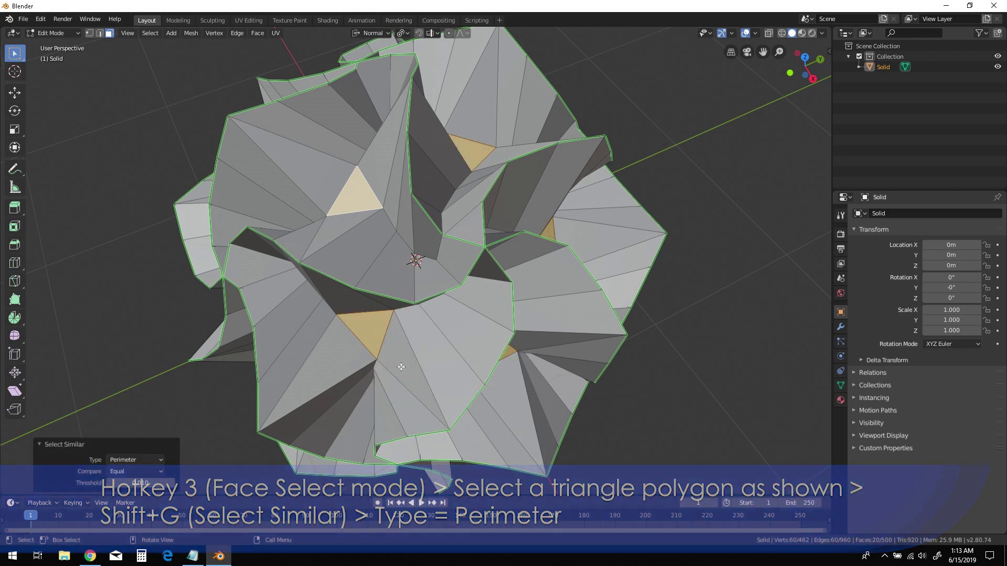
middle_click_drag(418, 370, 455, 364)
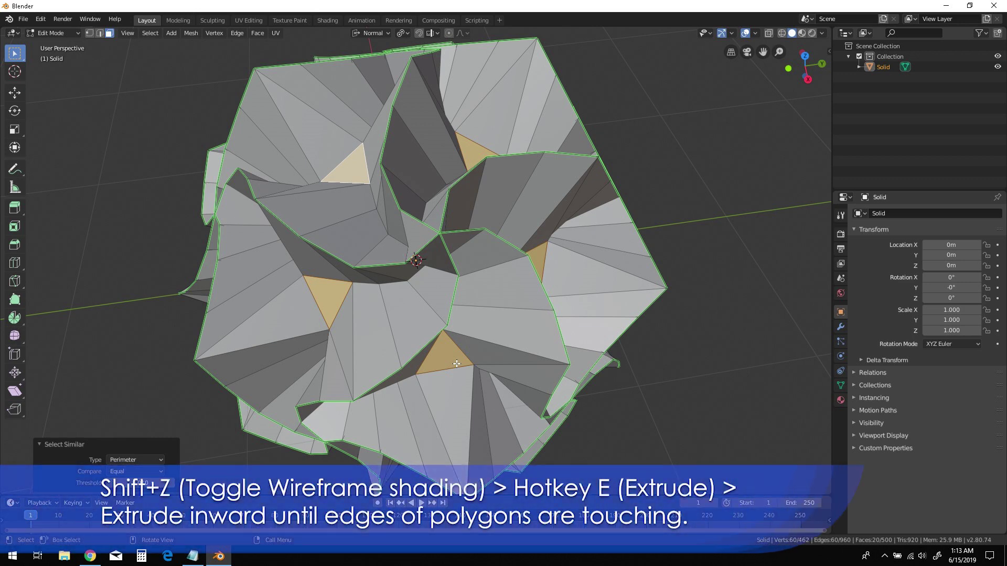
Step: Switch to wireframe and extrude the 20 triangles inward until they meet at the centre
key("shift+z")
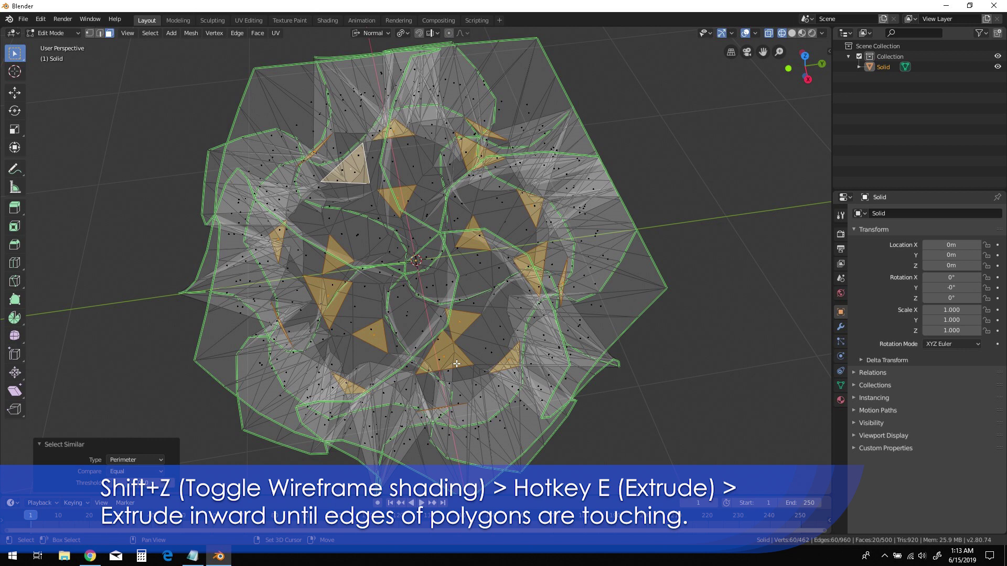
key("e")
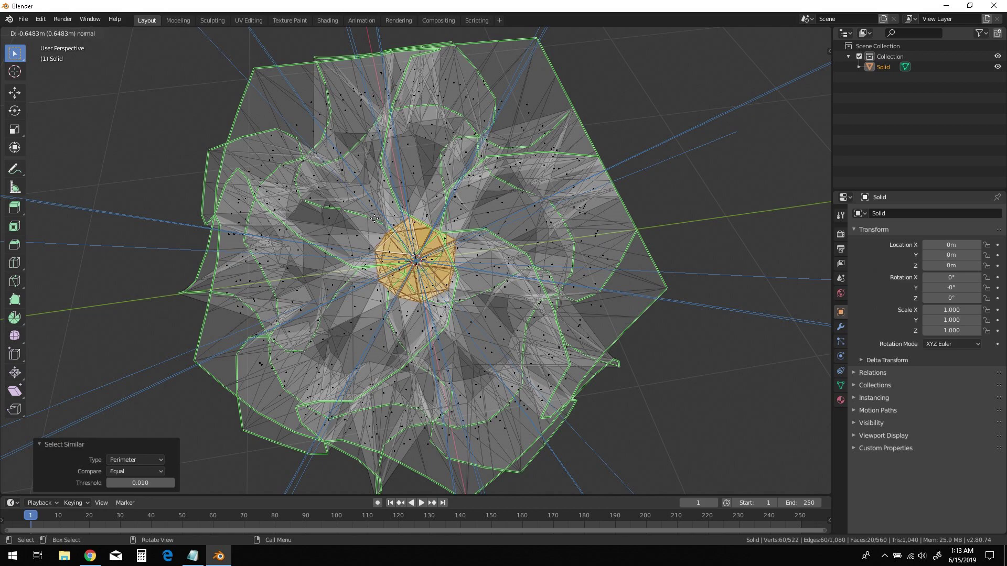
left_click(374, 219)
scroll(388, 230, "up", 7)
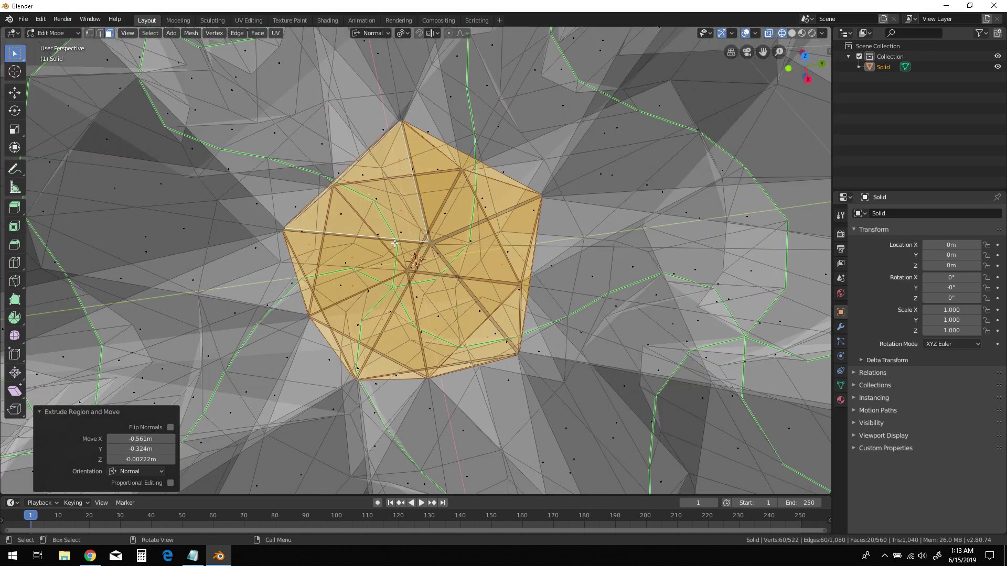
scroll(395, 243, "up", 1)
middle_click_drag(391, 280, 397, 281)
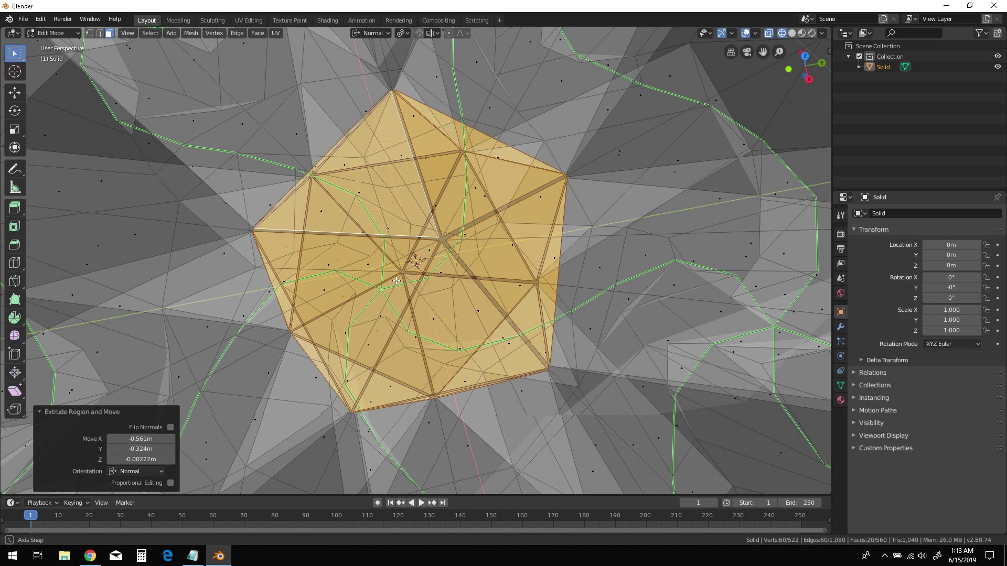
middle_click_drag(397, 281, 399, 281)
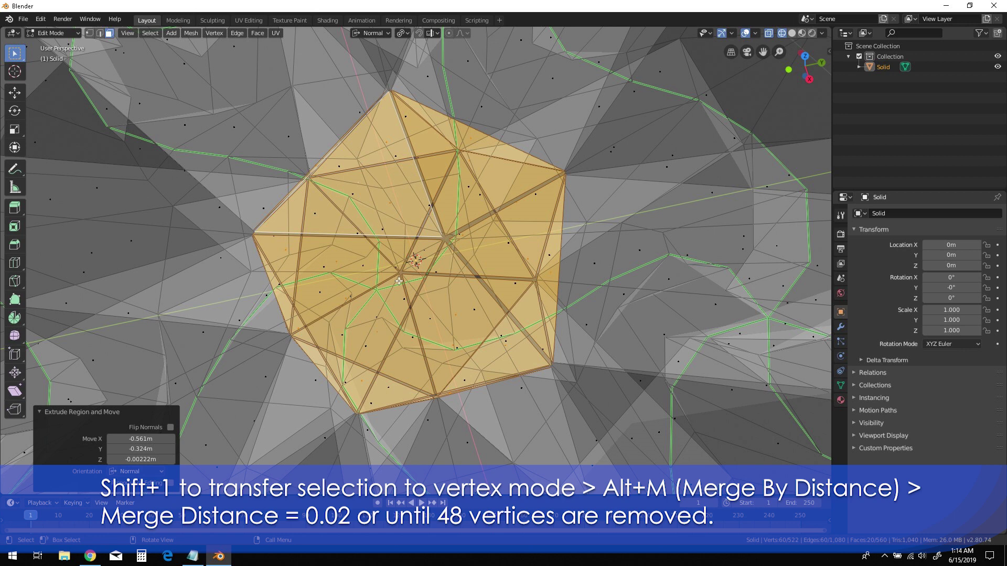
Step: In vertex mode, merge by distance at 0.0101 m, removing 48 vertices
key("shift+1")
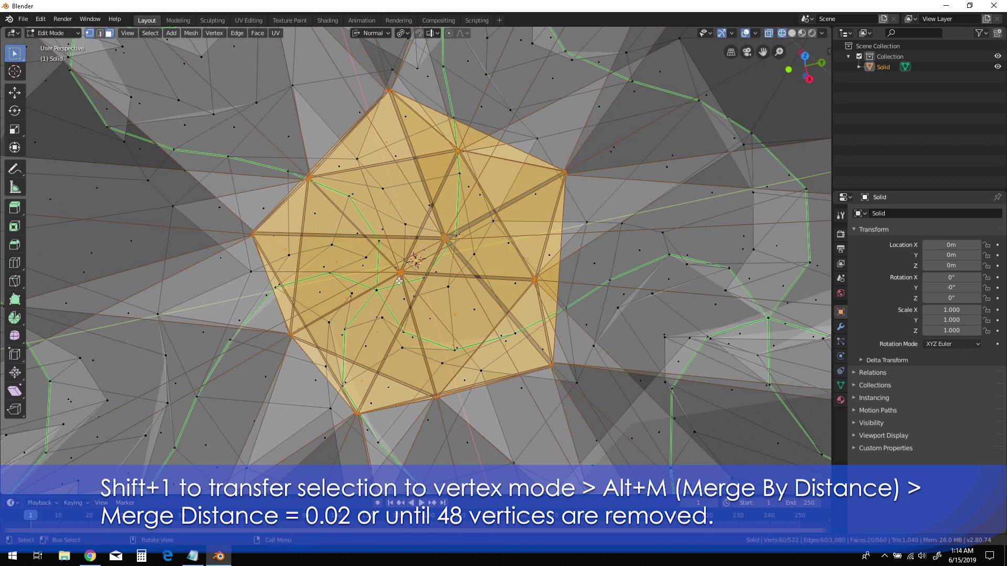
key("alt+m")
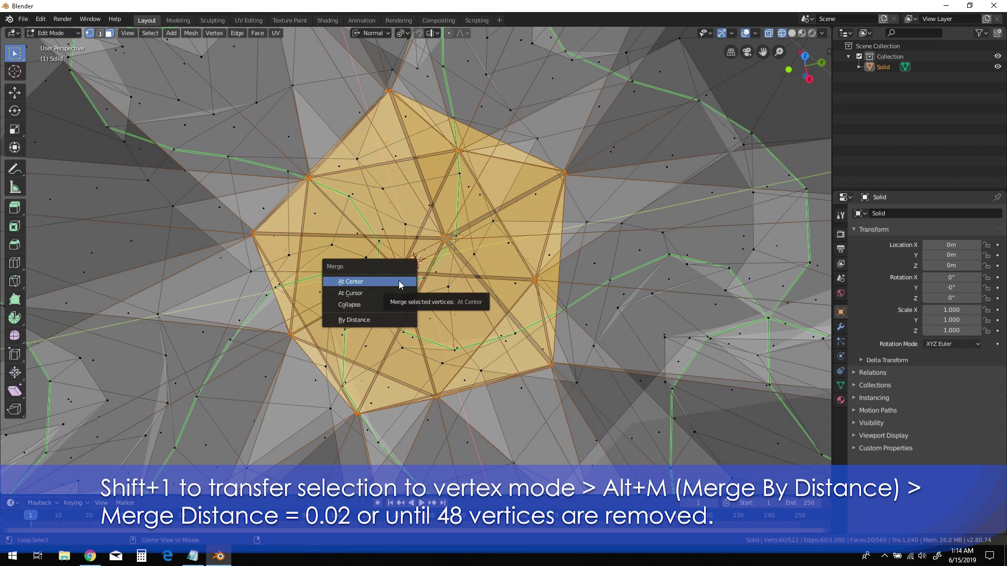
left_click(391, 320)
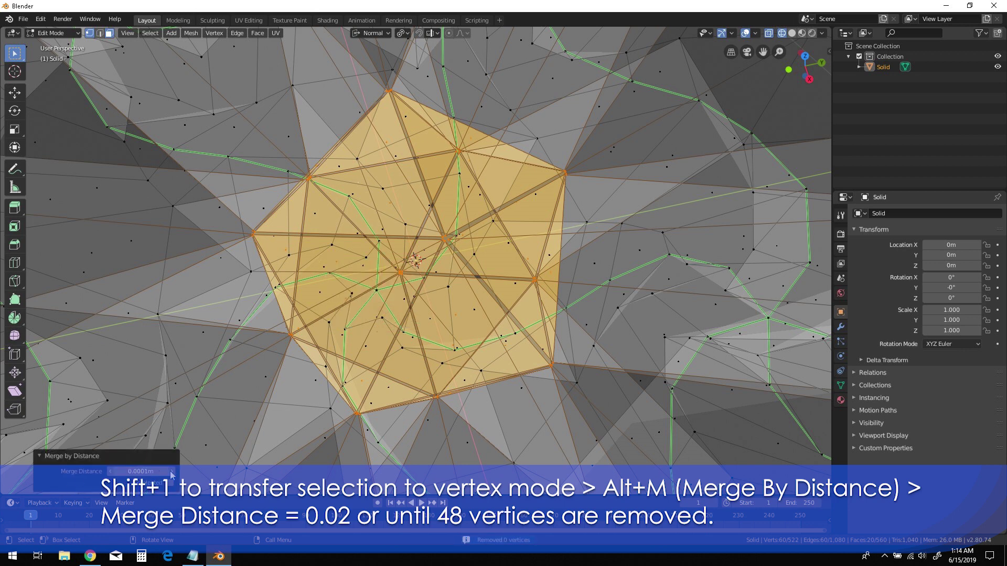
left_click_drag(141, 471, 157, 471)
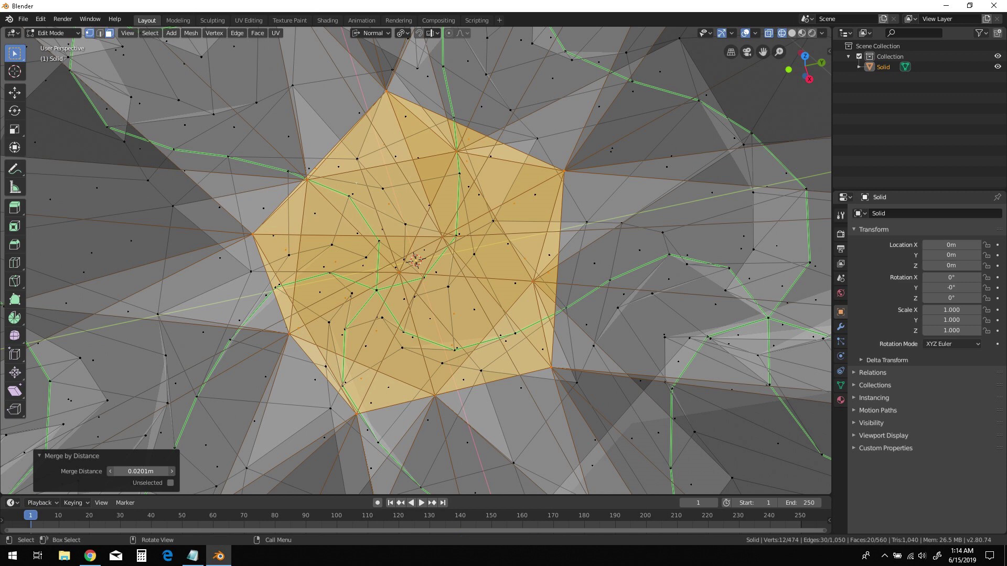
left_click_drag(157, 471, 146, 471)
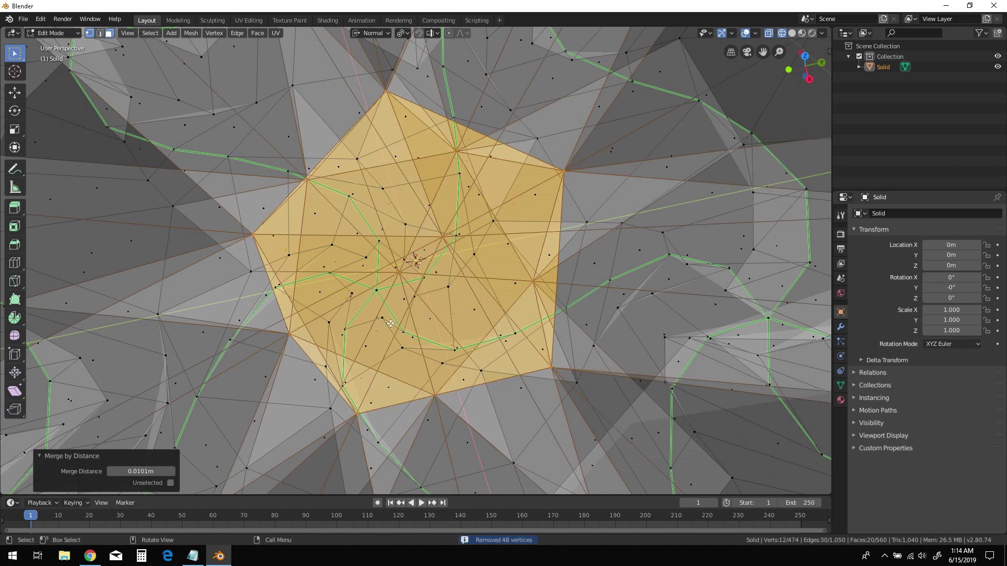
scroll(390, 323, "down", 6)
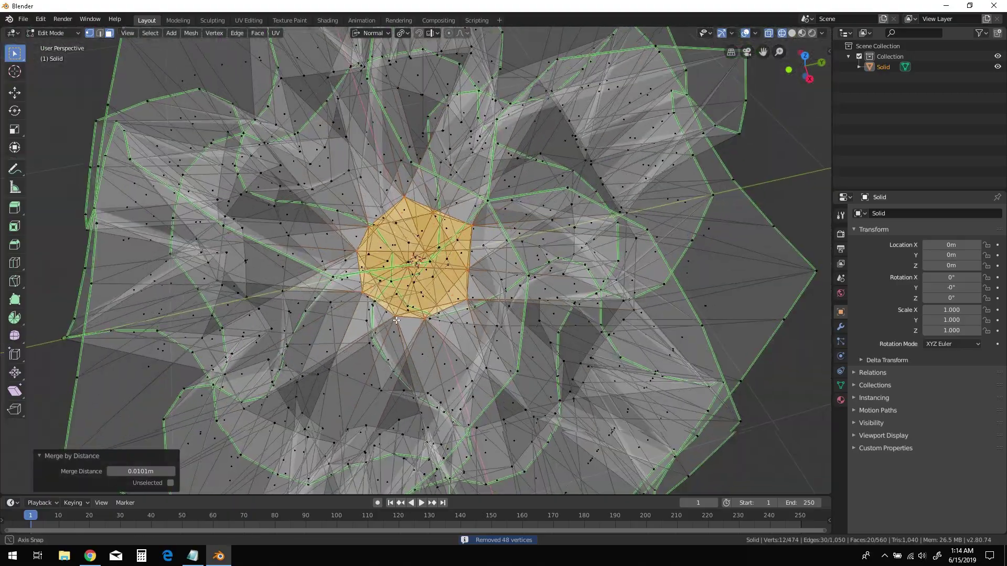
middle_click_drag(396, 320, 433, 315)
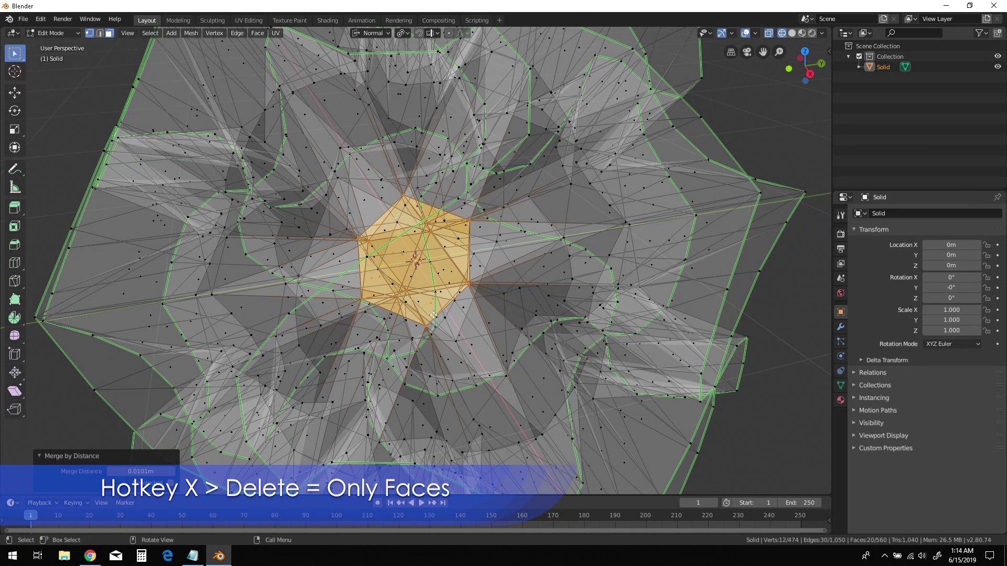
Step: Delete only the twenty selected central faces, then view the remaining mesh in solid shading
key("x")
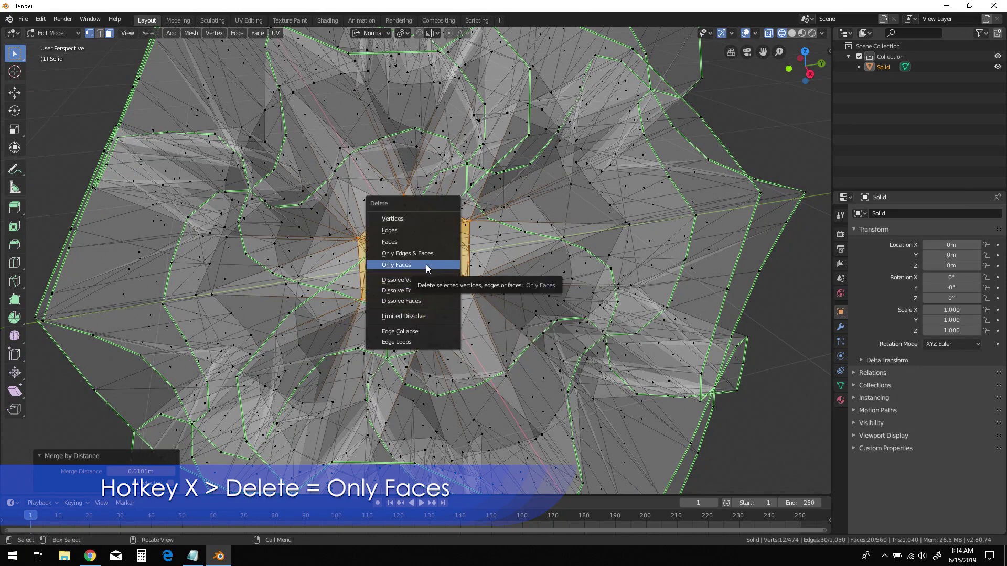
left_click(426, 264)
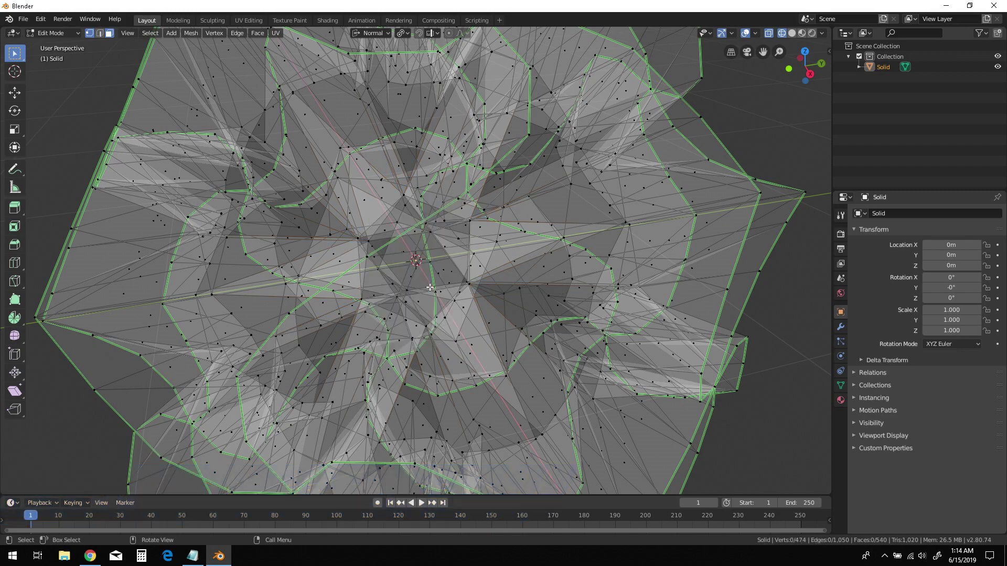
mouse_move(430, 287)
middle_mouse_down()
mouse_move(444, 298)
mouse_move(328, 281)
mouse_move(289, 301)
mouse_move(383, 317)
middle_mouse_up()
key("shift+z")
scroll(407, 328, "down", 4)
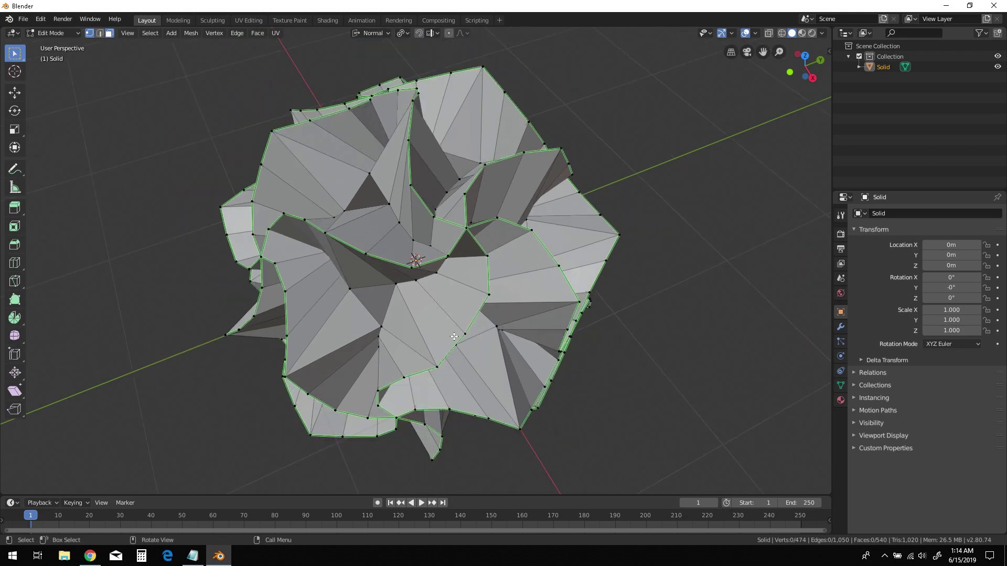
middle_click_drag(454, 336, 481, 328)
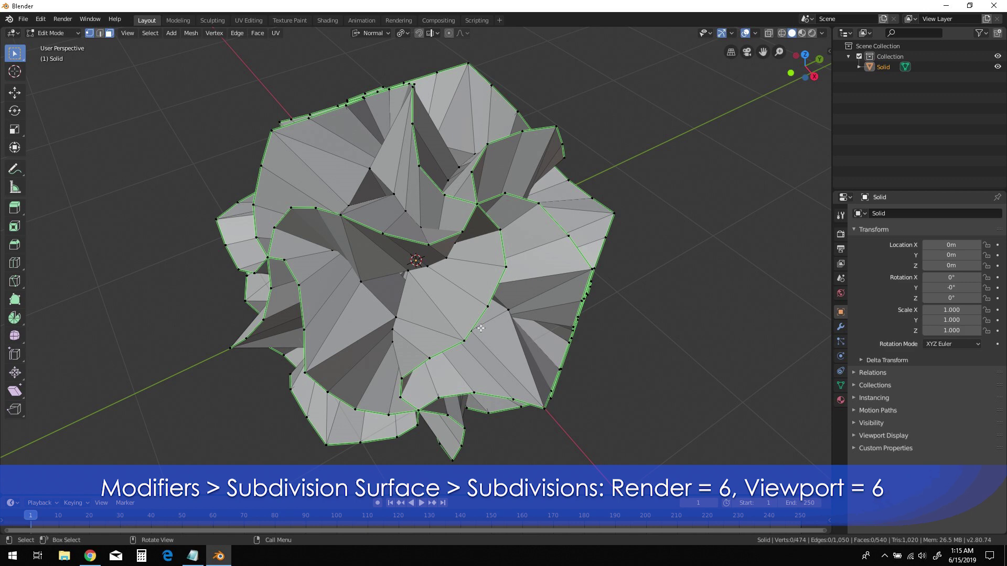
Step: Add a Subdivision Surface modifier with Render and Viewport levels both set to 6
left_click(841, 327)
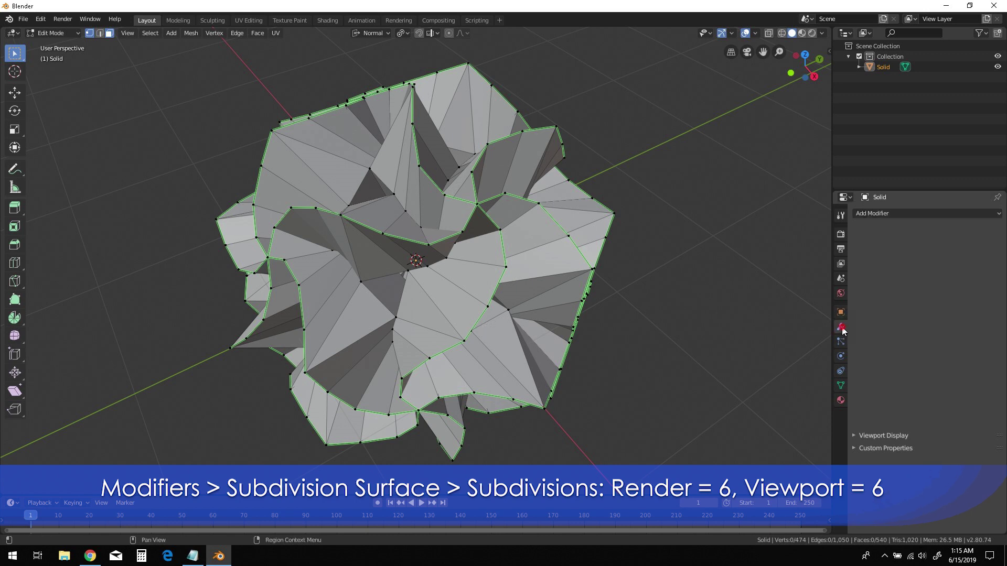
left_click(975, 217)
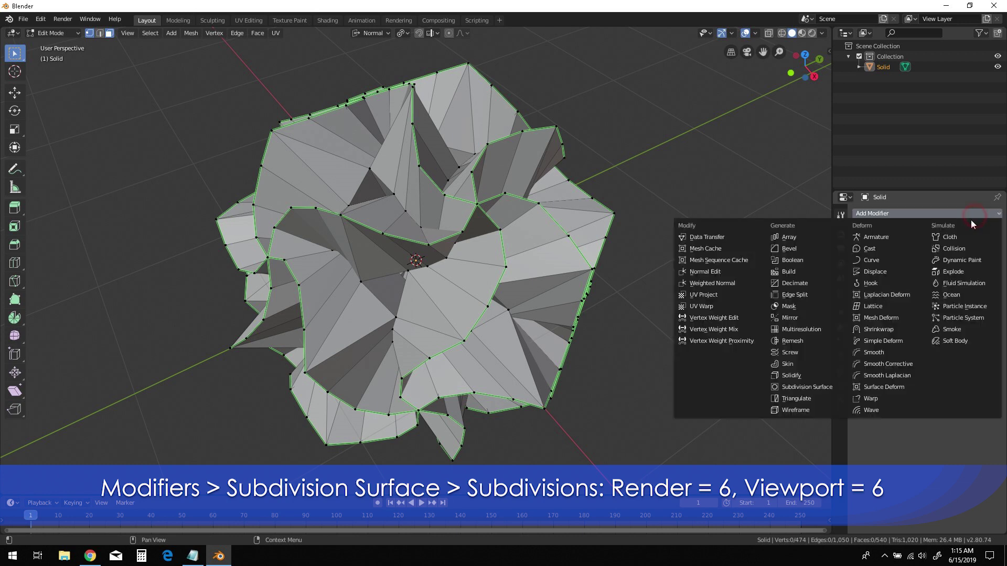
left_click(816, 388)
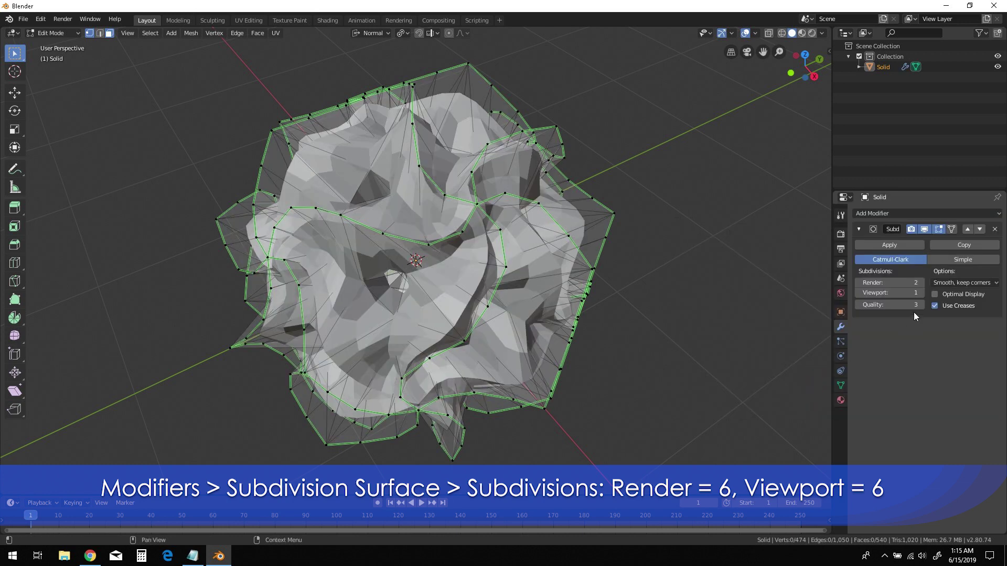
left_click(916, 282)
left_click(913, 283)
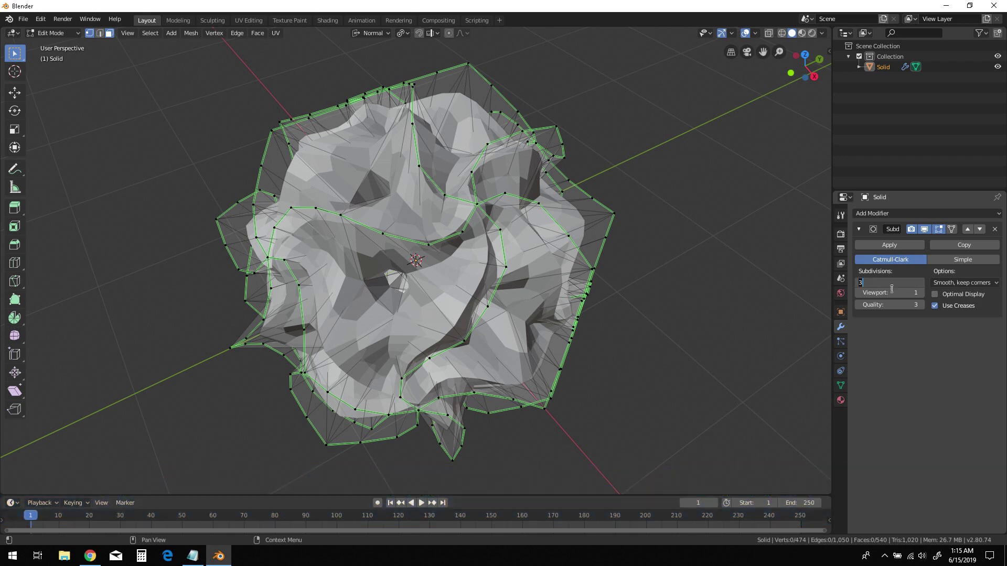
type("6")
key("Tab")
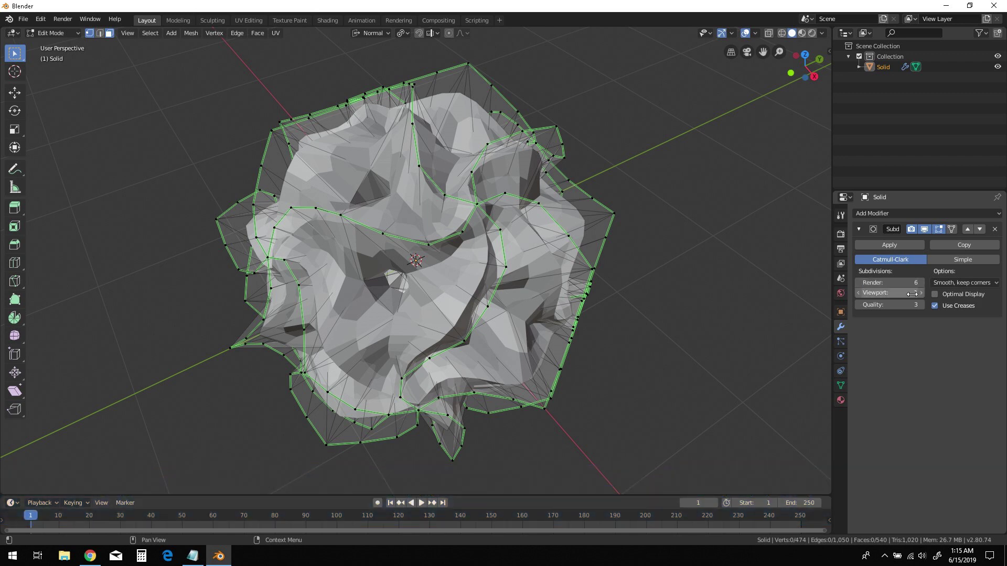
type("6")
key("Return")
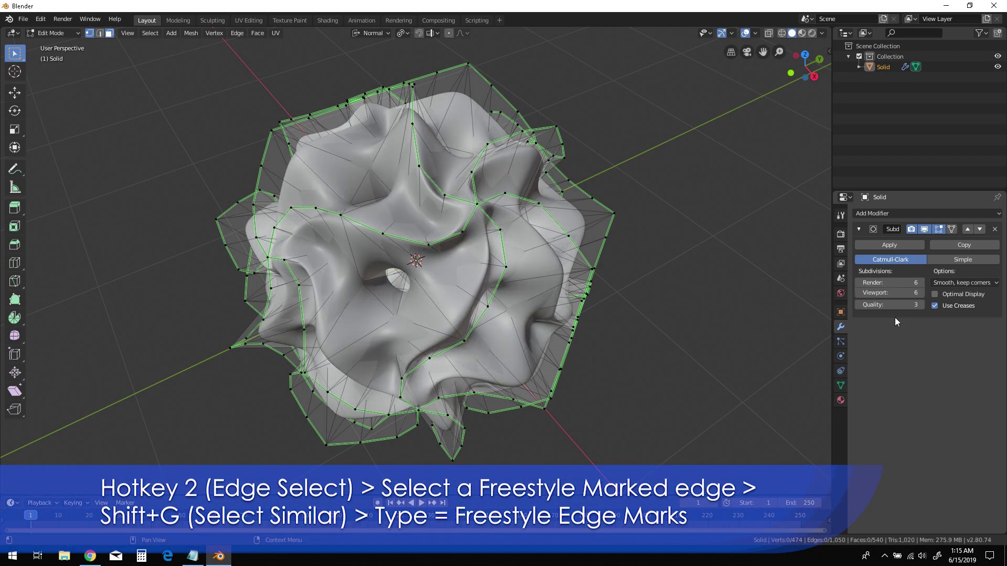
Step: Select all 240 Freestyle-marked edges with Select Similar, and show the transform sidebar
left_click(440, 240)
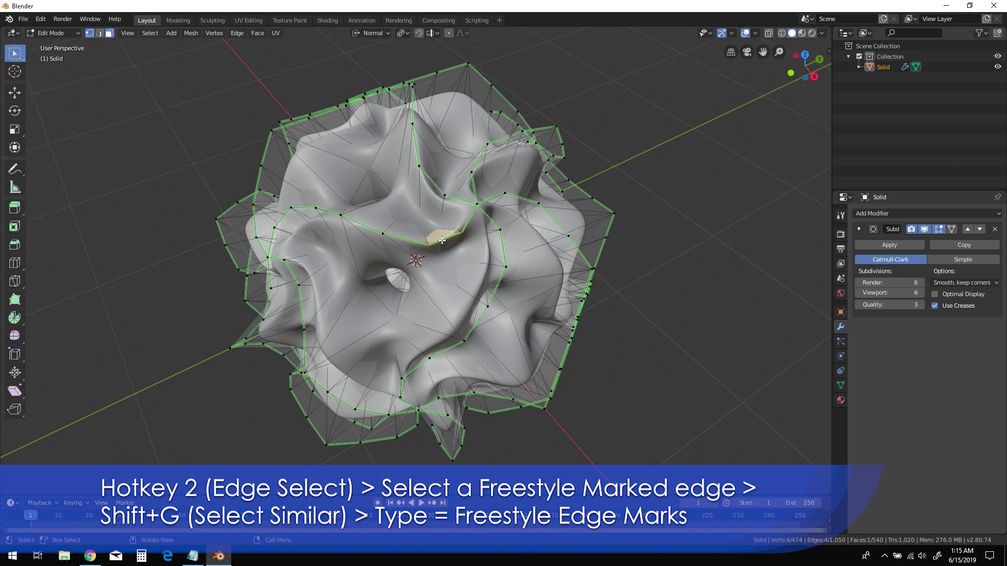
key("2")
left_click(444, 248)
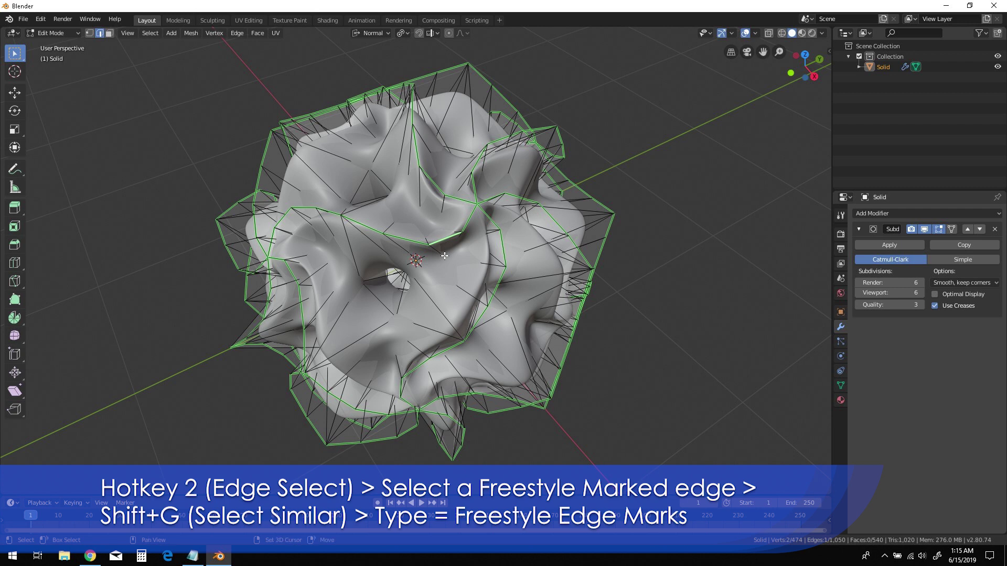
key("shift+g")
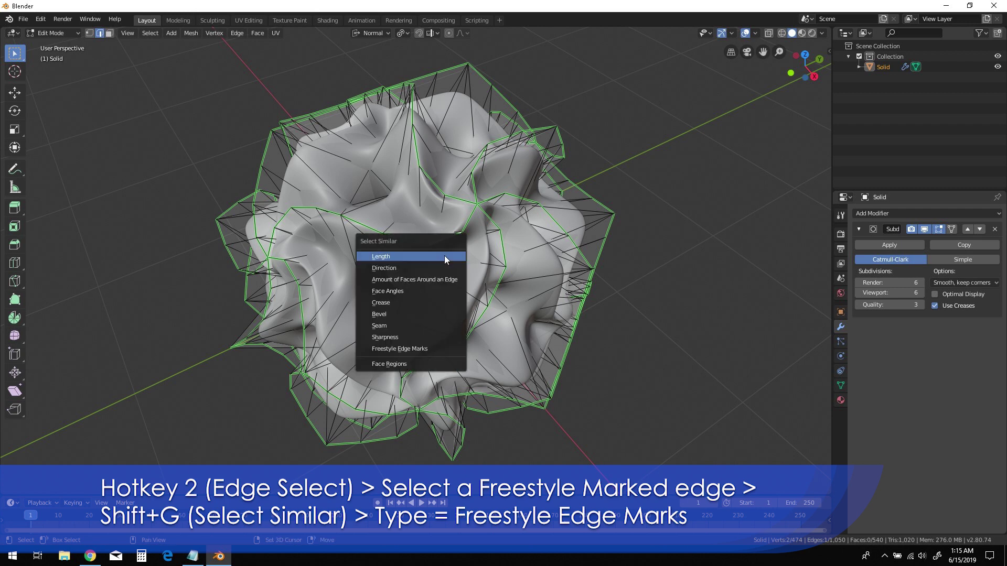
left_click(427, 349)
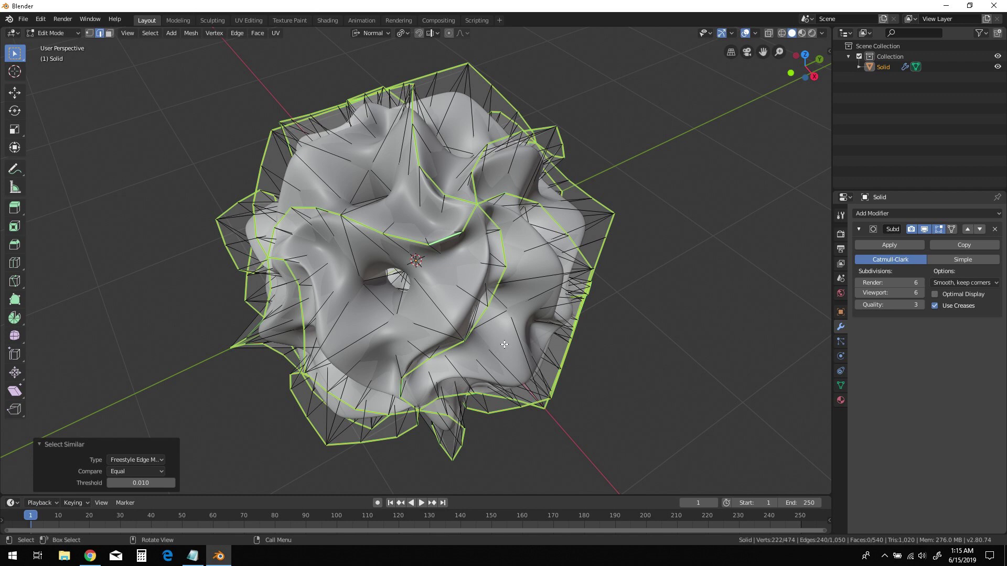
key("n")
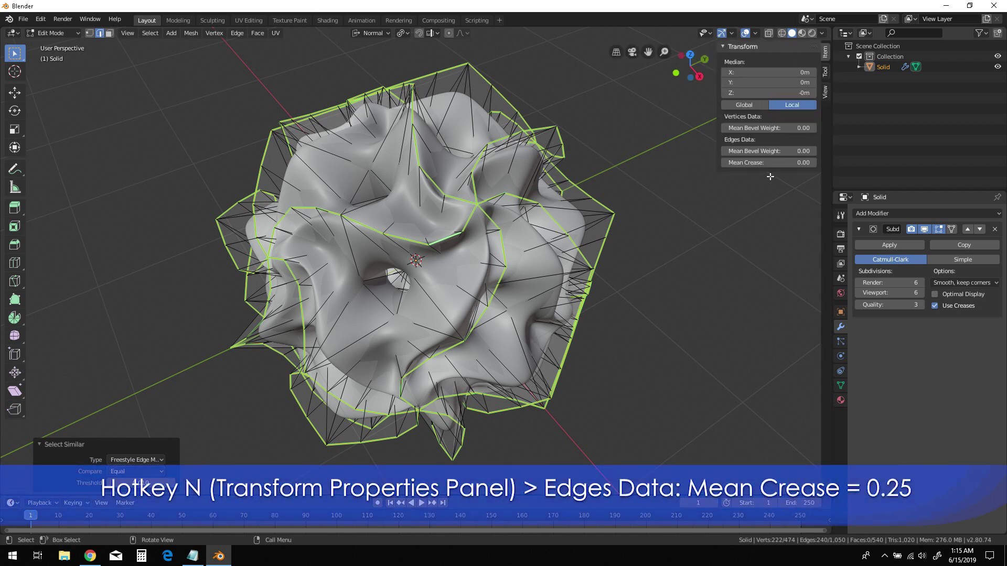
Step: Set the Mean Crease of the 240 selected edges to 0.25
left_click(792, 163)
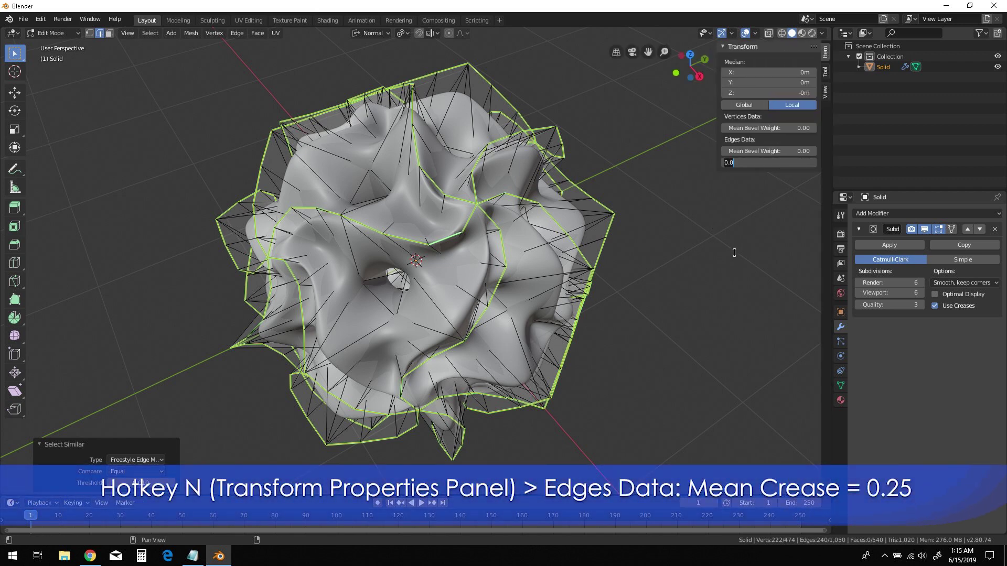
type("0.")
key("Return")
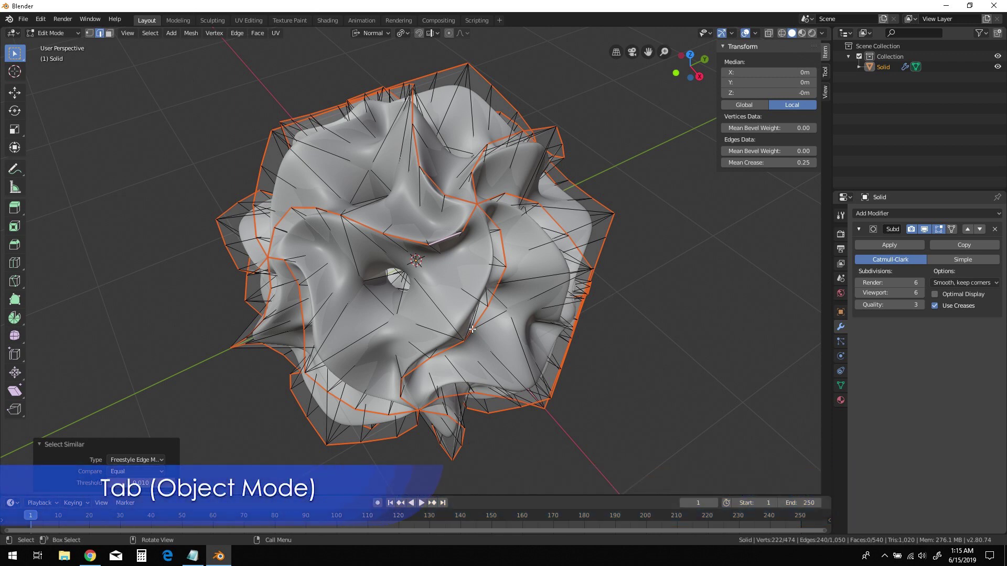
Step: Switch to Object Mode and orbit around the finished creased spiral sculpture
key("Tab")
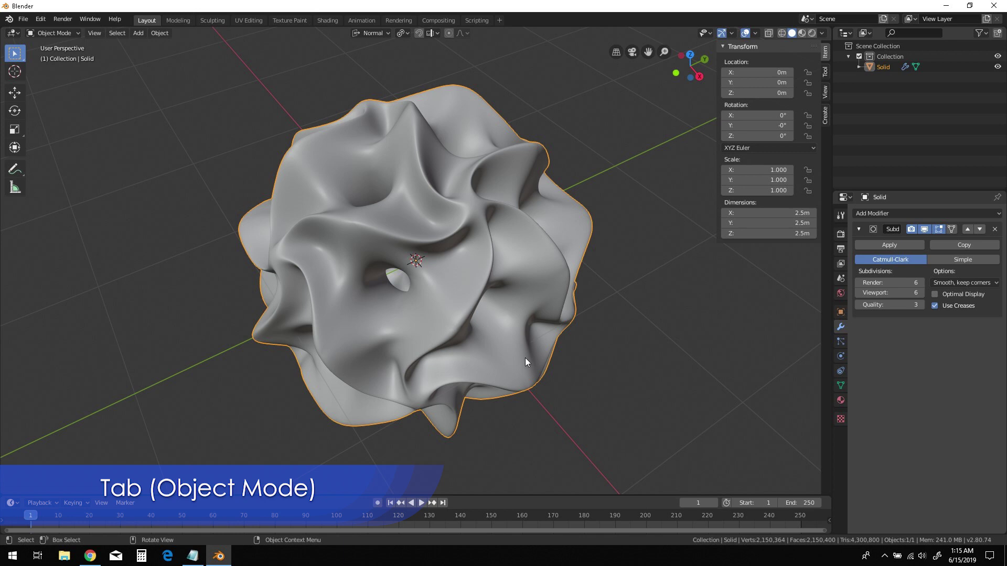
mouse_move(525, 358)
middle_mouse_down()
mouse_move(517, 334)
mouse_move(460, 340)
mouse_move(472, 369)
mouse_move(498, 369)
mouse_move(595, 333)
mouse_move(547, 331)
mouse_move(506, 371)
middle_mouse_up()
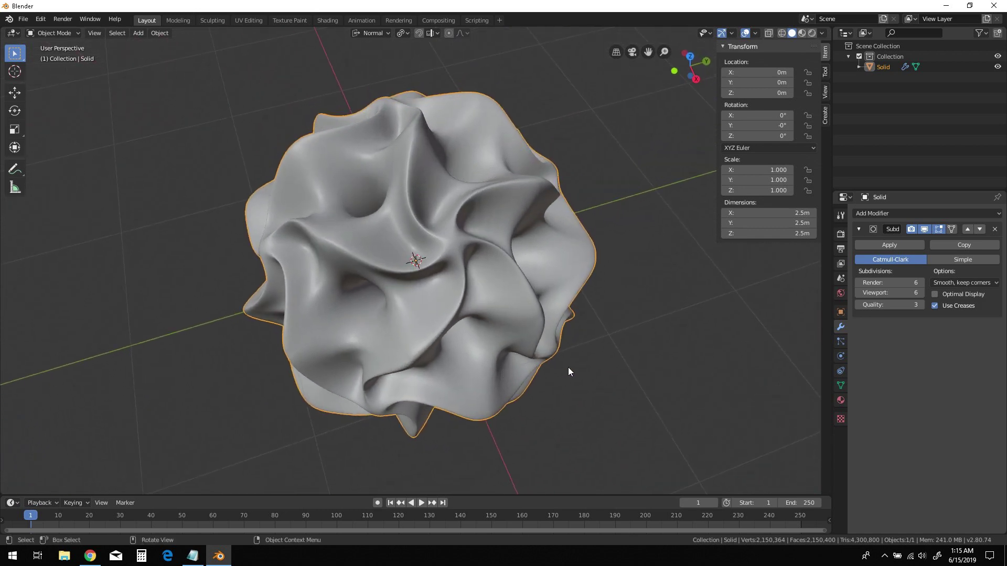